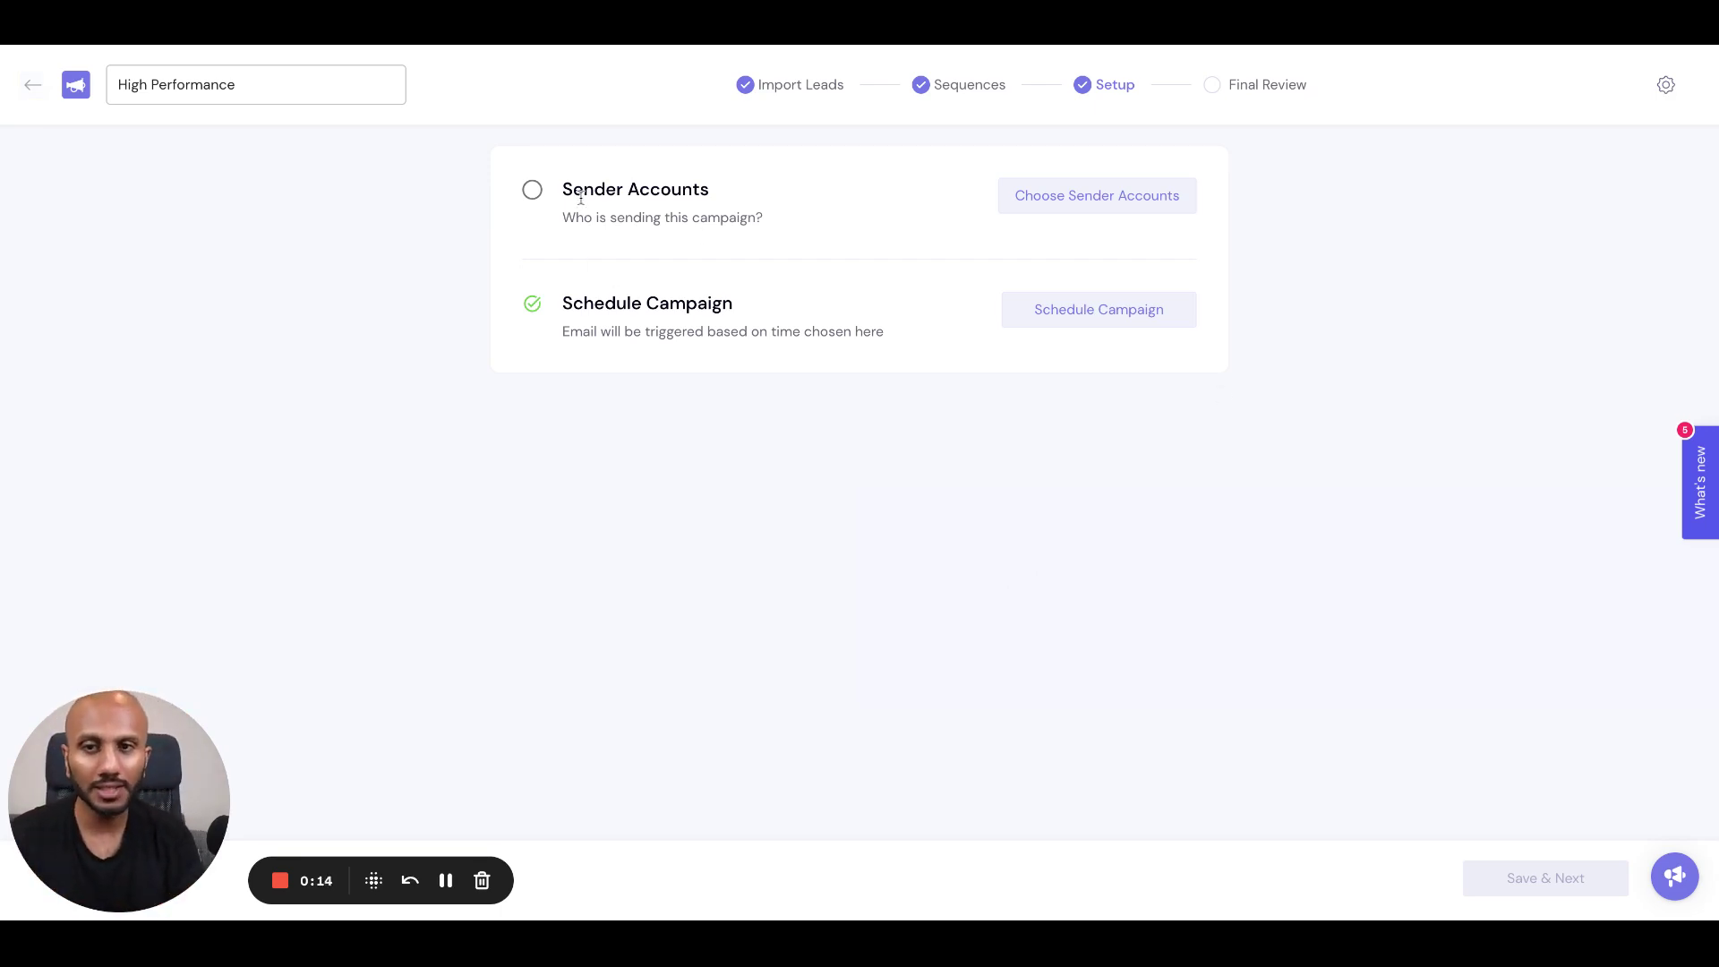
Select all email accounts except the 72%-reputation one as senders and save, giving 50 accounts
{"action": "left_click", "coordinate": [1088, 202]}
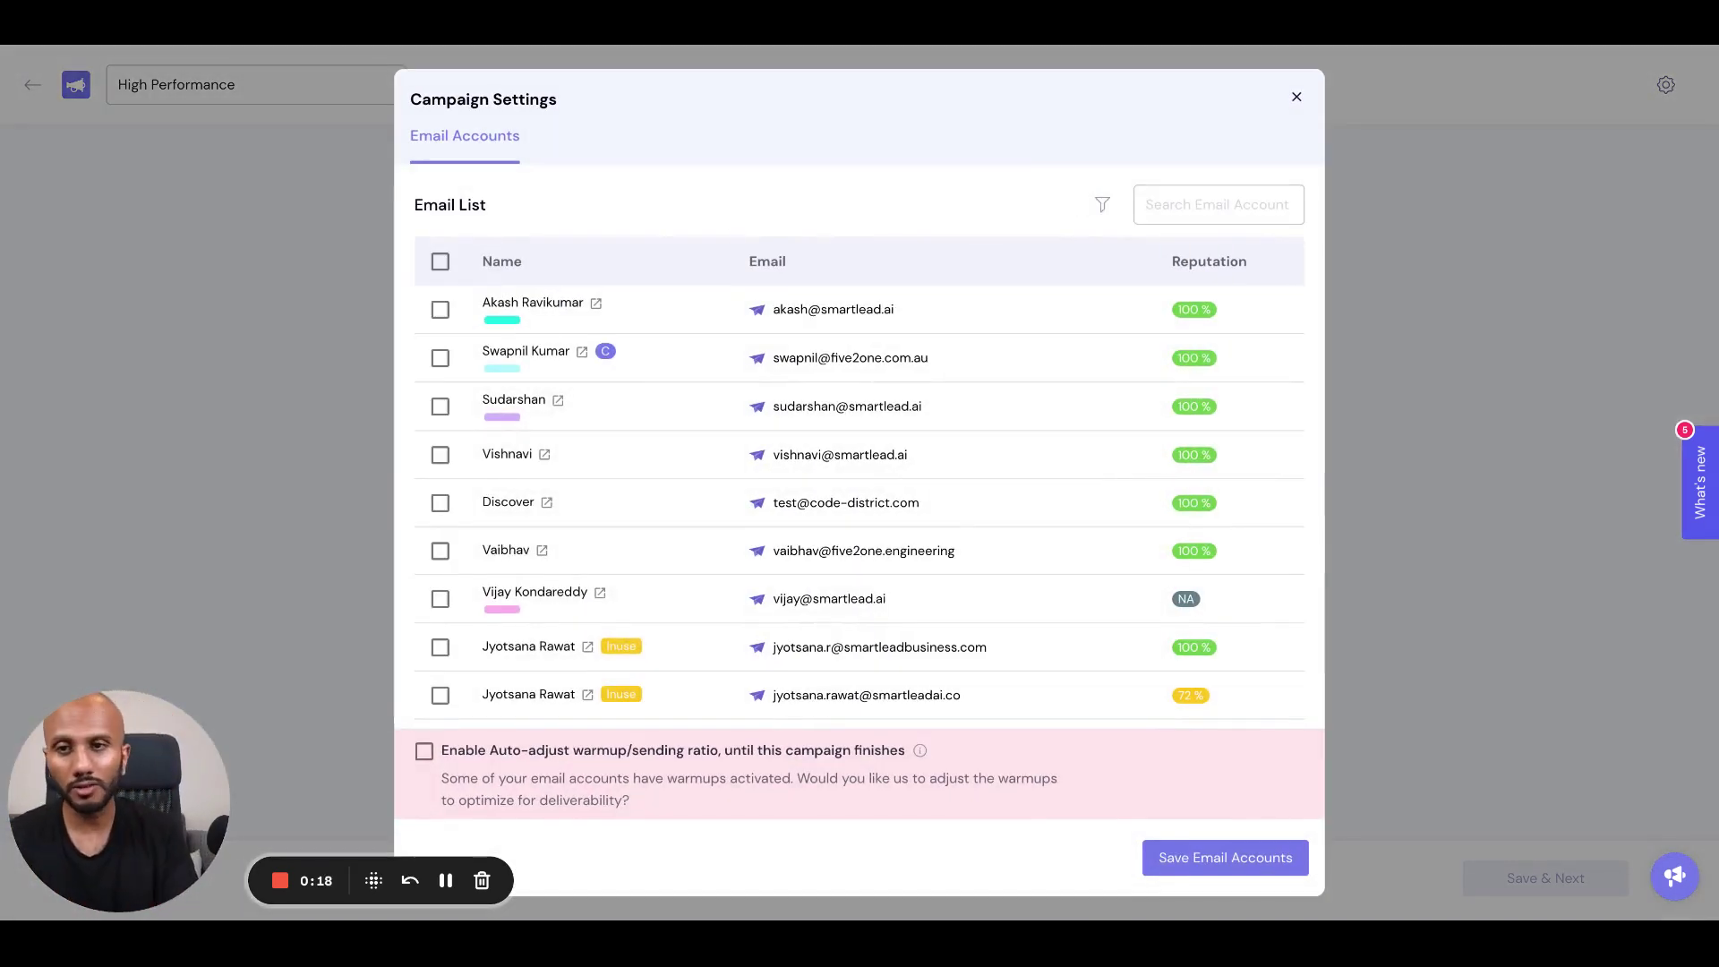
{"action": "left_click", "coordinate": [440, 261]}
{"action": "scroll", "coordinate": [569, 375], "scroll_direction": "down", "scroll_amount": 6}
{"action": "scroll", "coordinate": [570, 374], "scroll_direction": "down", "scroll_amount": 15}
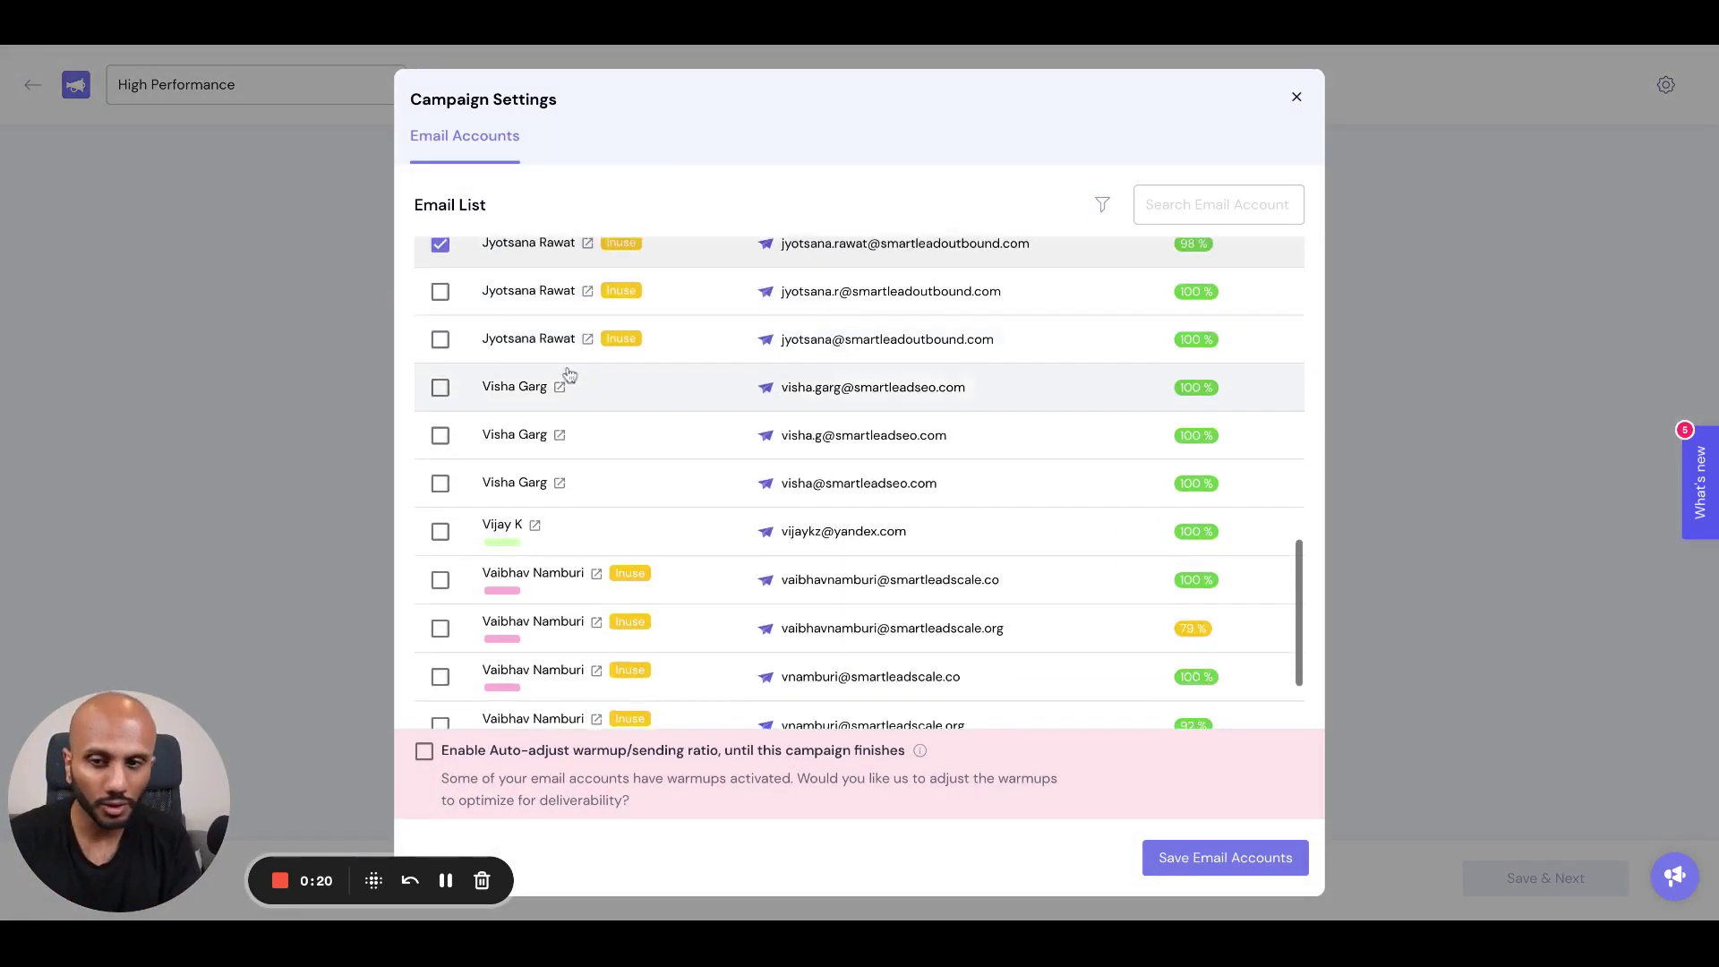
{"action": "scroll", "coordinate": [570, 374], "scroll_direction": "up", "scroll_amount": 15}
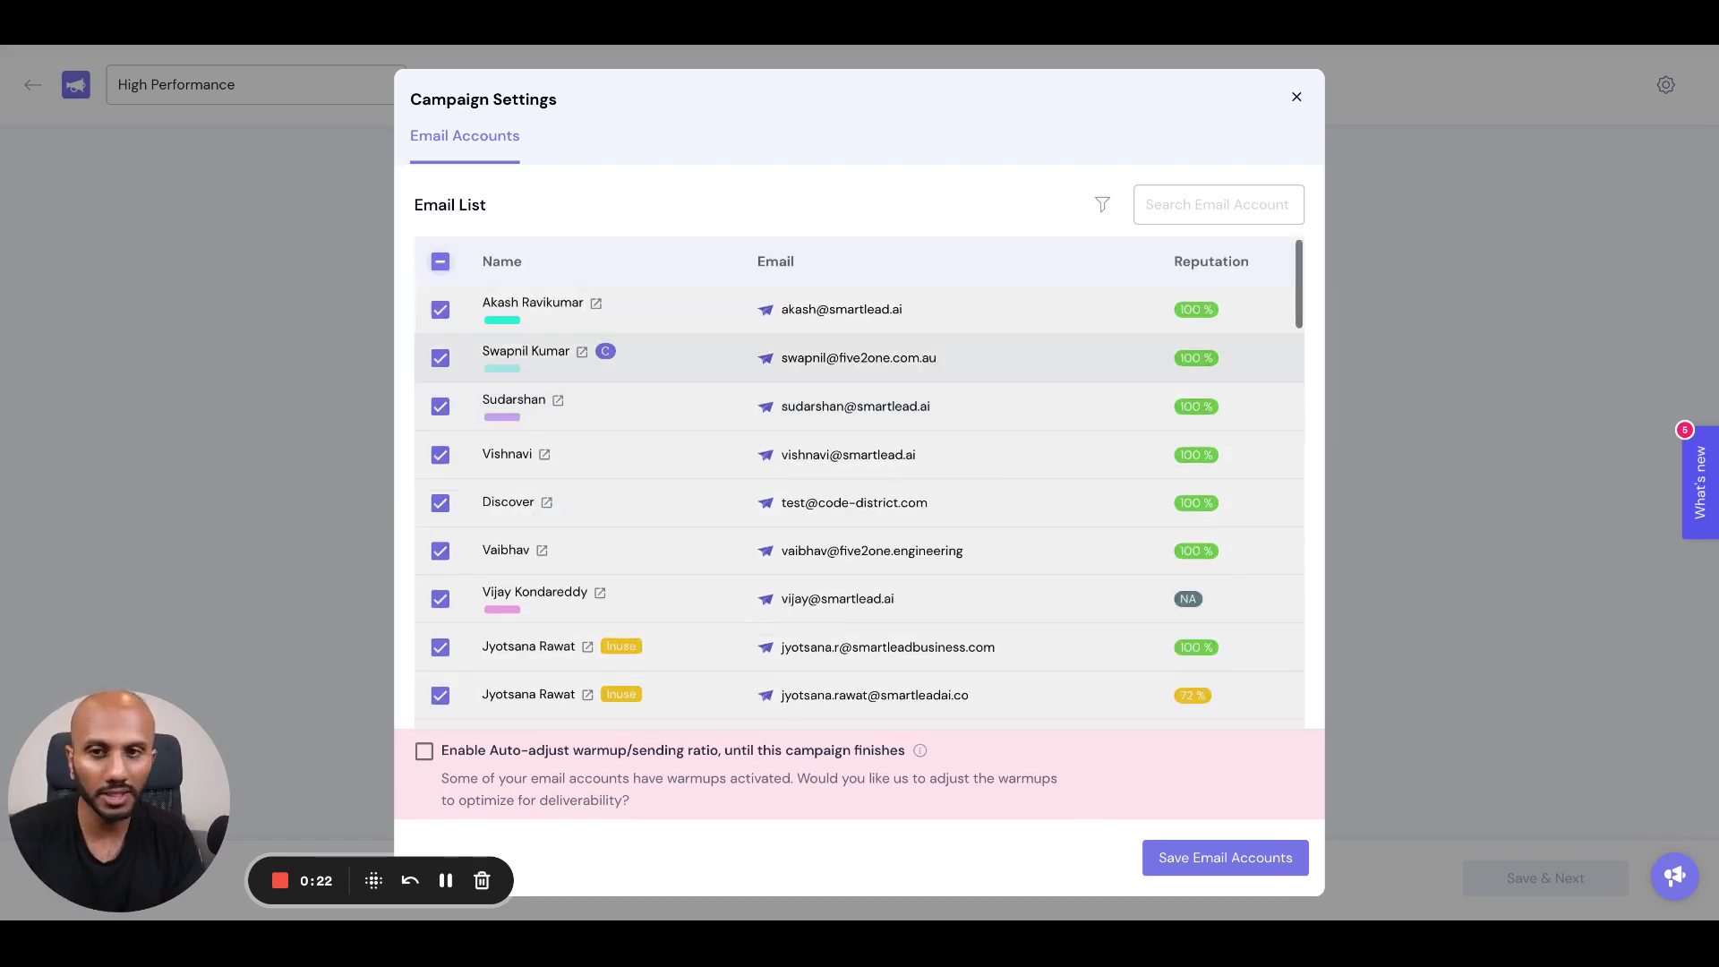
{"action": "left_click", "coordinate": [440, 261]}
{"action": "left_click", "coordinate": [441, 261]}
{"action": "scroll", "coordinate": [642, 482], "scroll_direction": "down", "scroll_amount": 5}
{"action": "scroll", "coordinate": [642, 483], "scroll_direction": "down", "scroll_amount": 10}
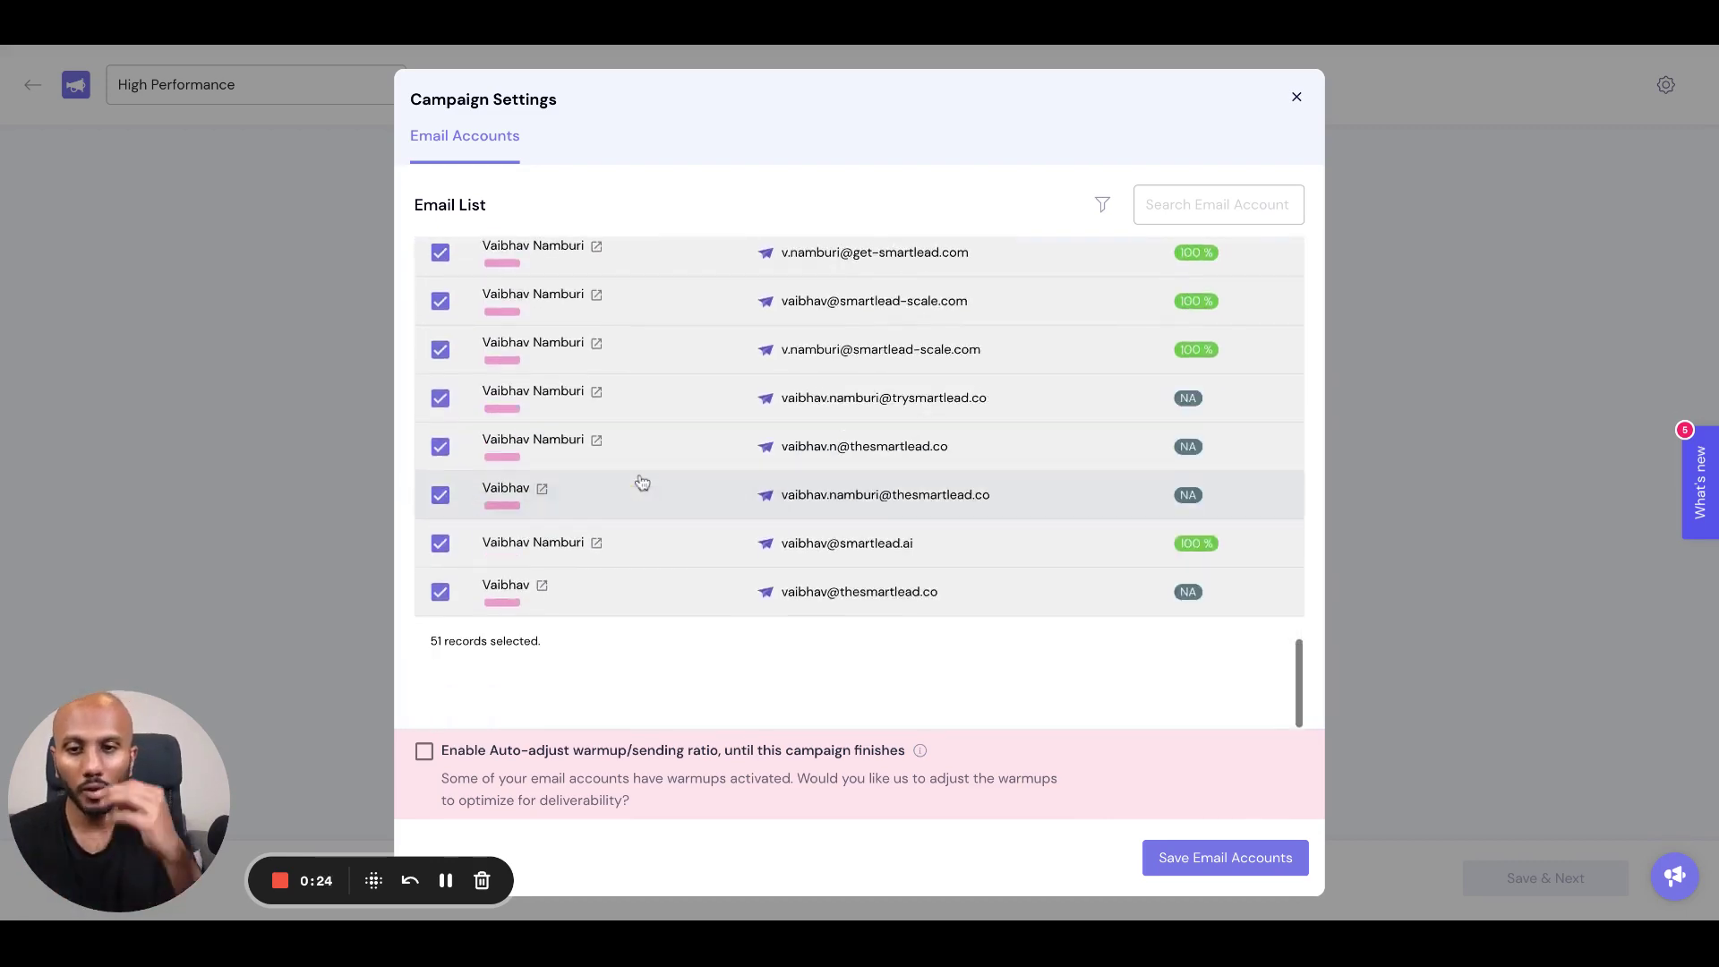
{"action": "scroll", "coordinate": [642, 483], "scroll_direction": "up", "scroll_amount": 20}
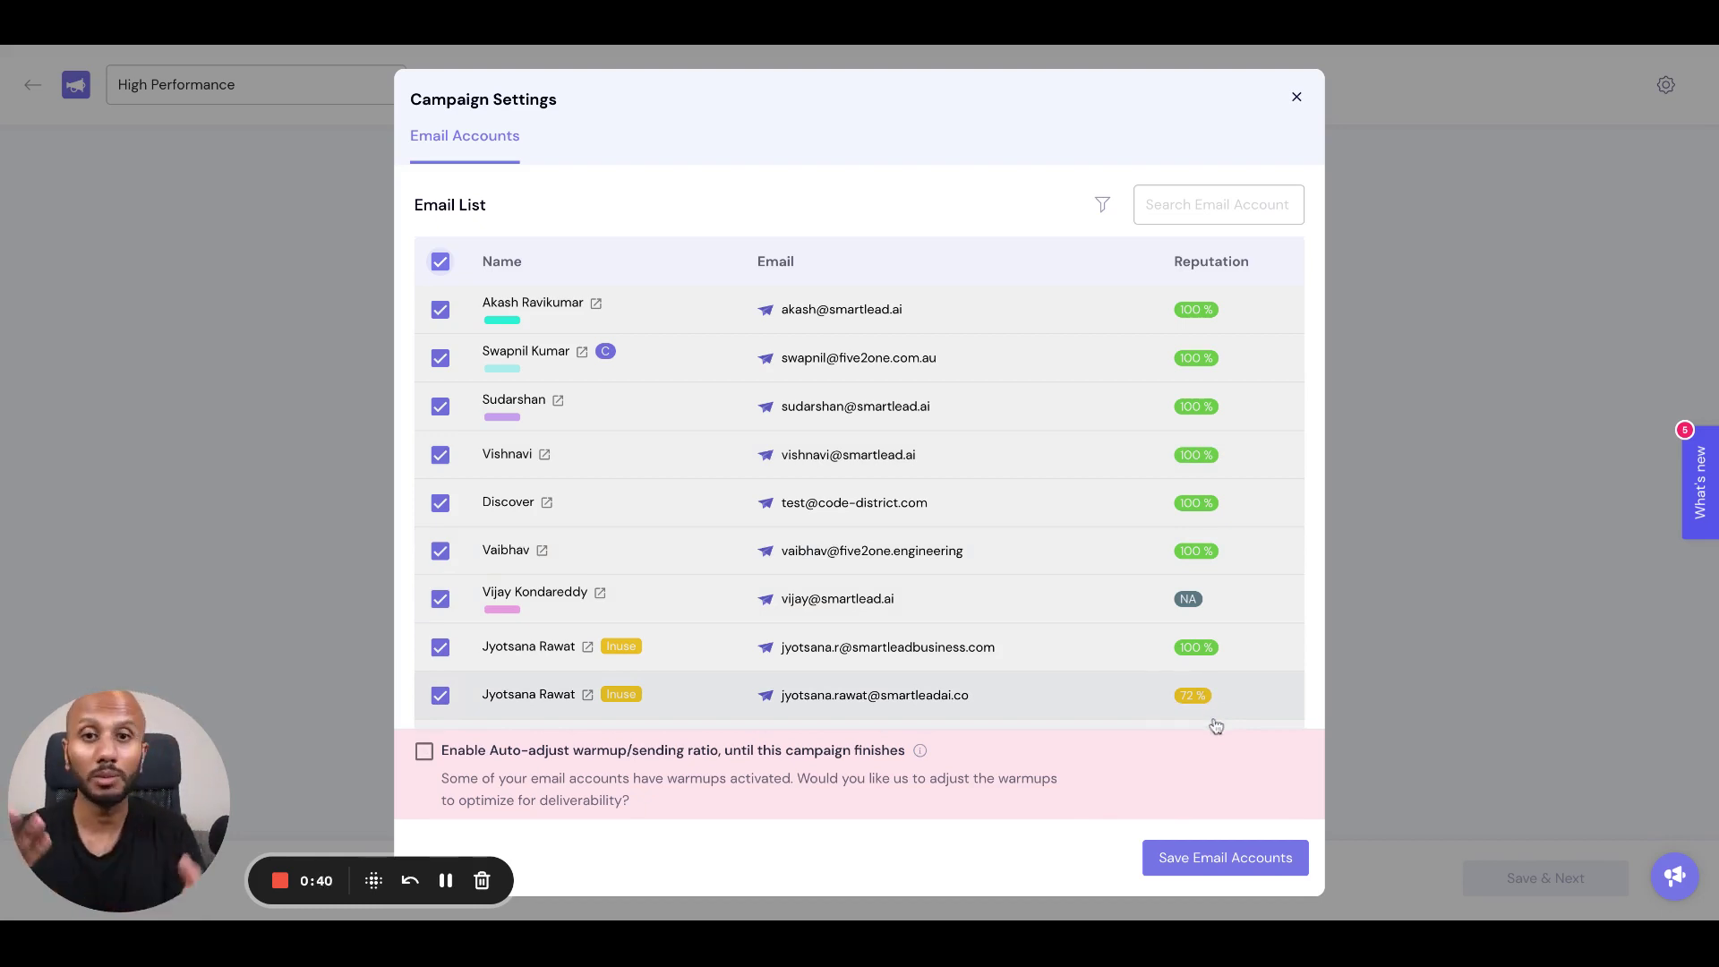
{"action": "left_click", "coordinate": [435, 702]}
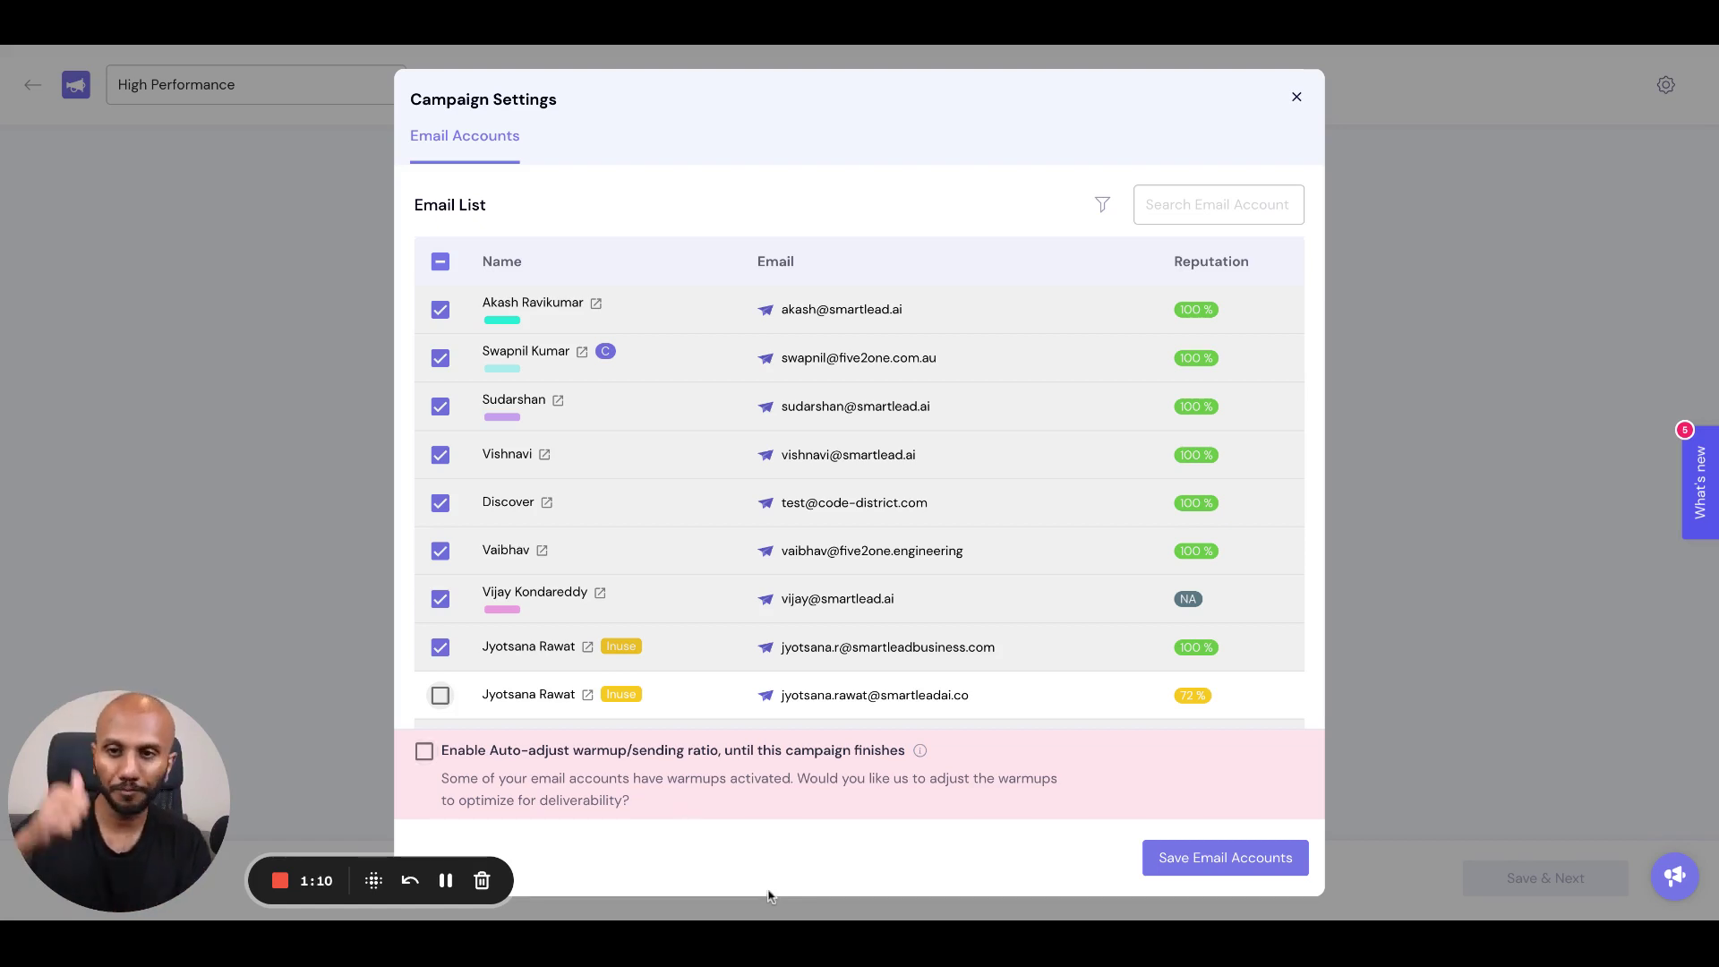
{"action": "left_click", "coordinate": [1211, 864]}
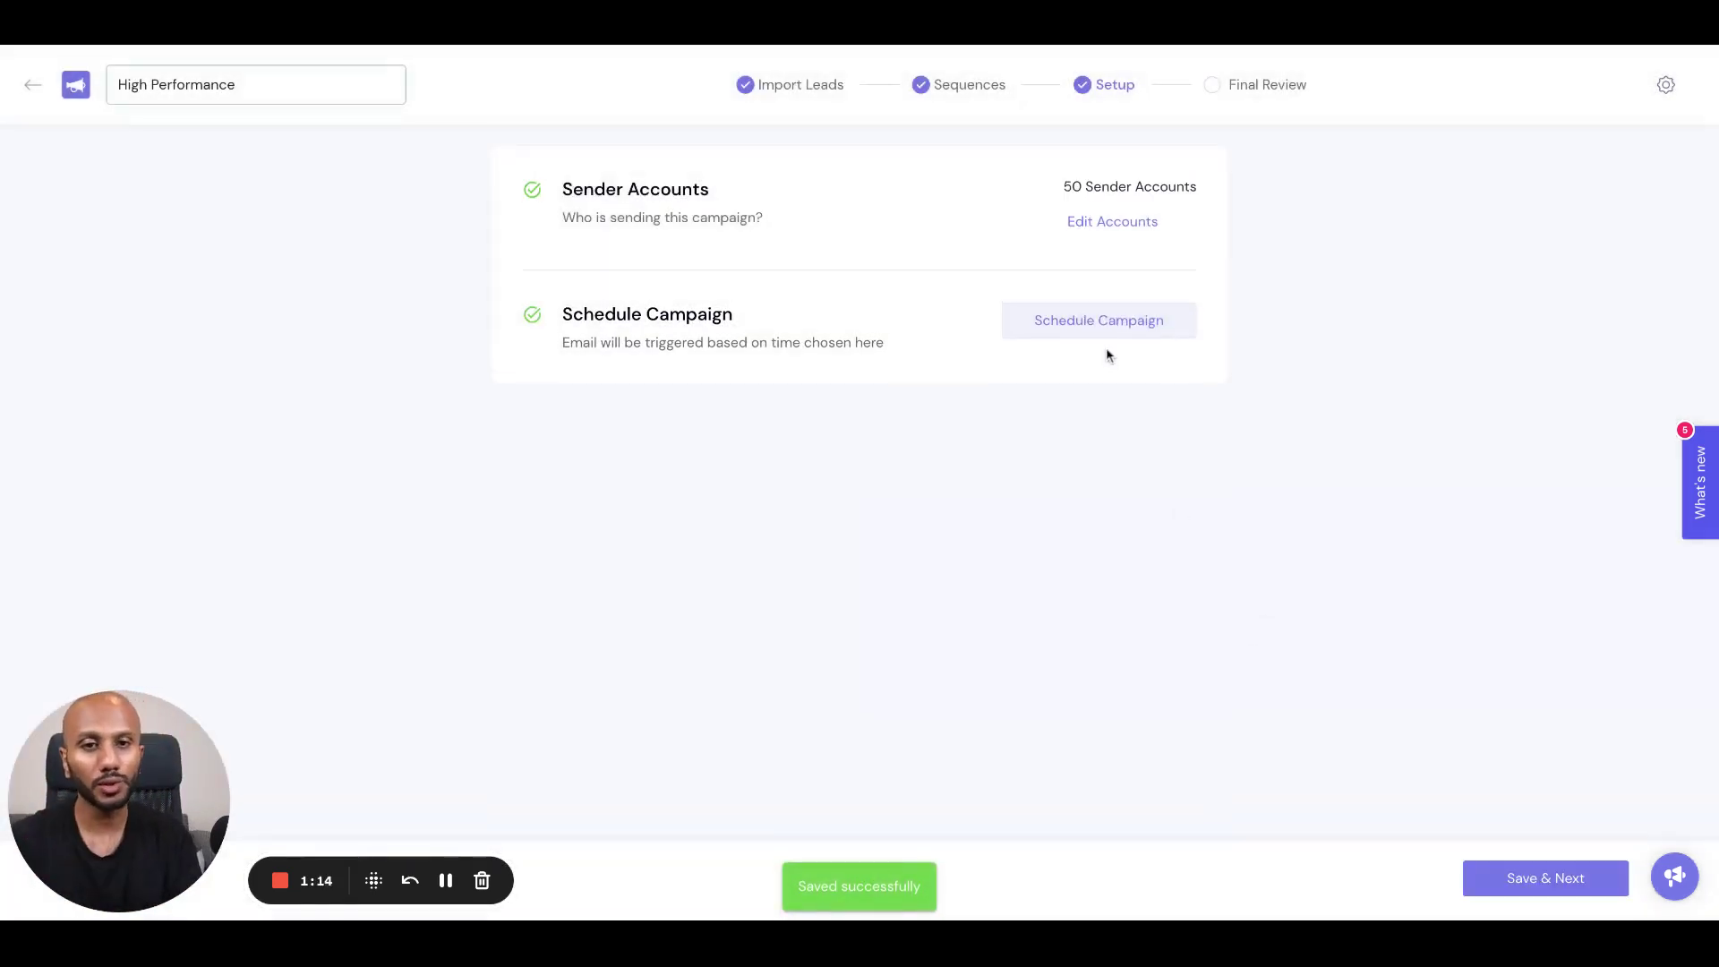
Highlight the 50 Sender Accounts count to confirm the saved selection
{"action": "left_click_drag", "start_coordinate": [1169, 186], "coordinate": [1065, 195]}
{"action": "triple_click", "coordinate": [1065, 195]}
{"action": "left_click", "coordinate": [1358, 265]}
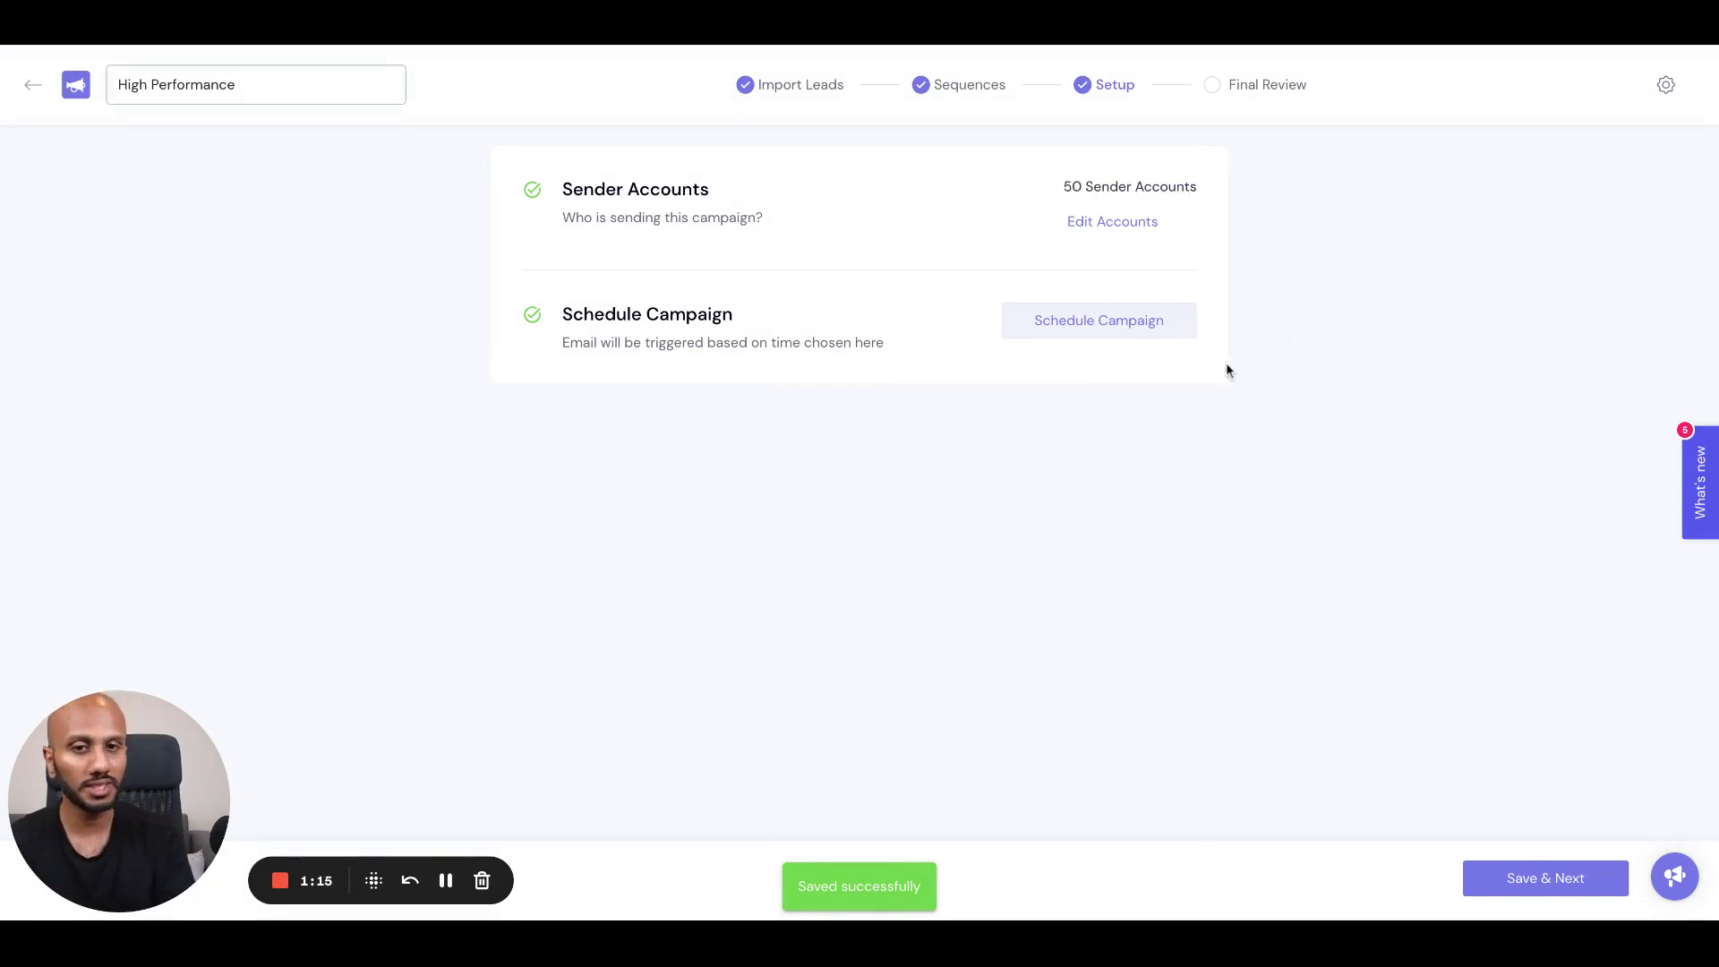
In Schedule Settings, set the time zone to America/New York (UTC-04:00)
{"action": "left_click", "coordinate": [1127, 332]}
{"action": "left_click", "coordinate": [909, 207]}
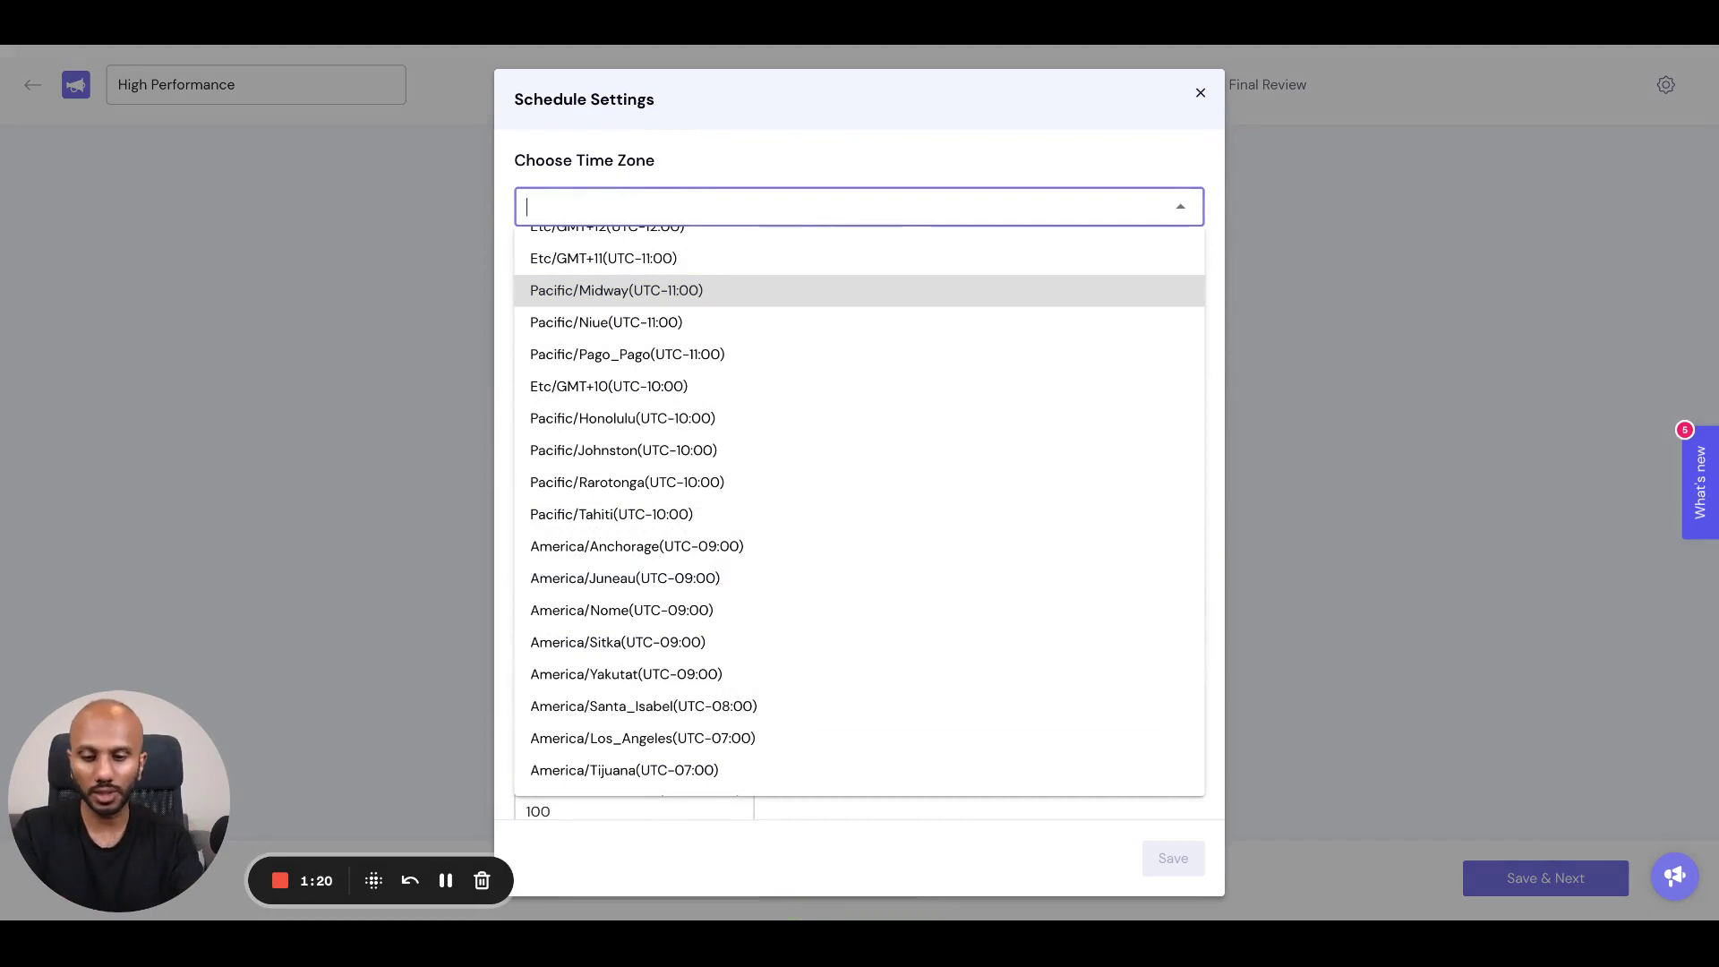
{"action": "type", "text": "new"}
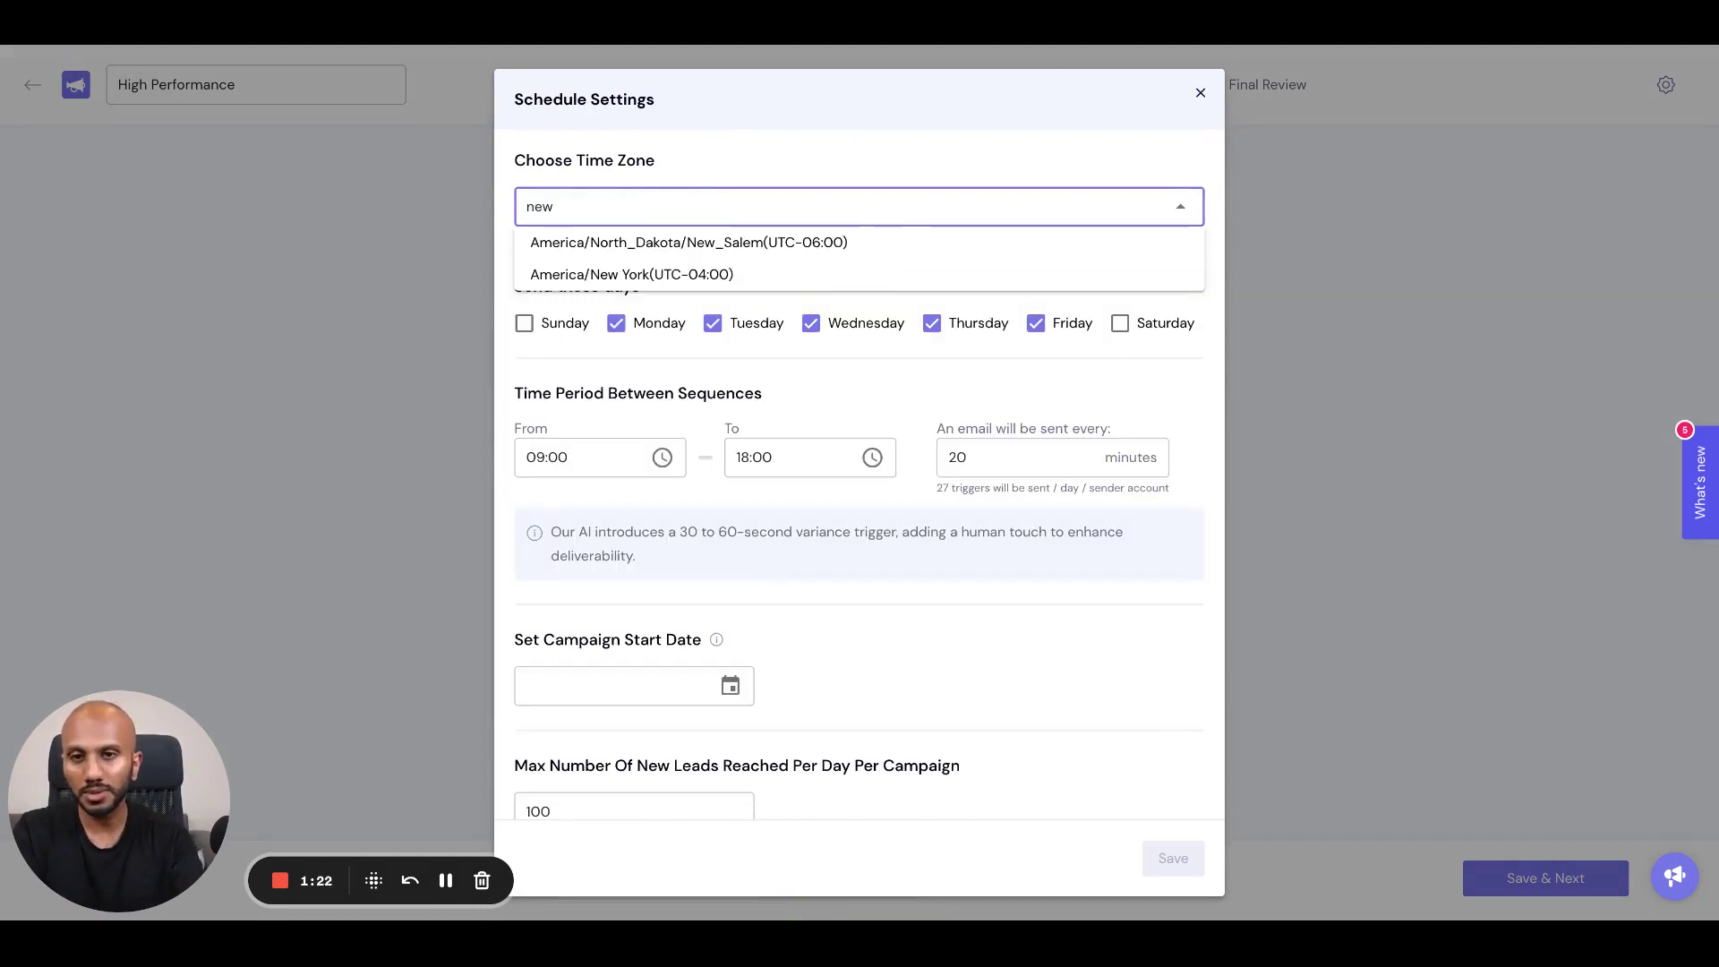
{"action": "left_click", "coordinate": [832, 284]}
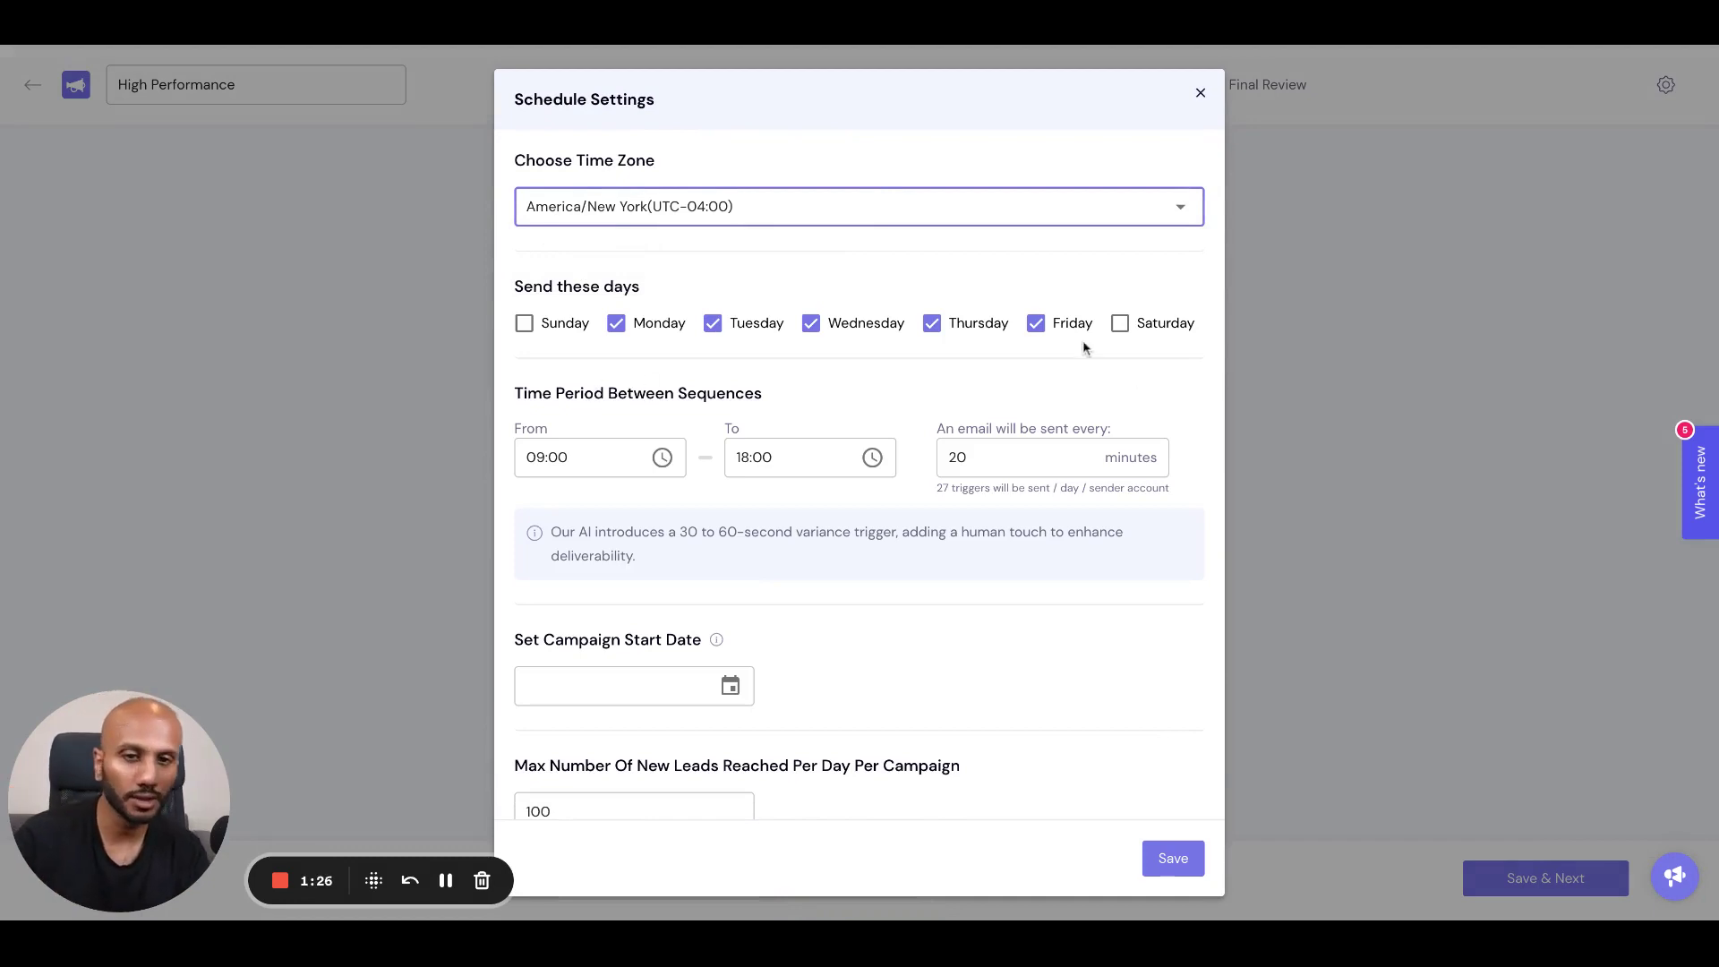
{"action": "triple_click", "coordinate": [604, 399]}
{"action": "left_click", "coordinate": [725, 389]}
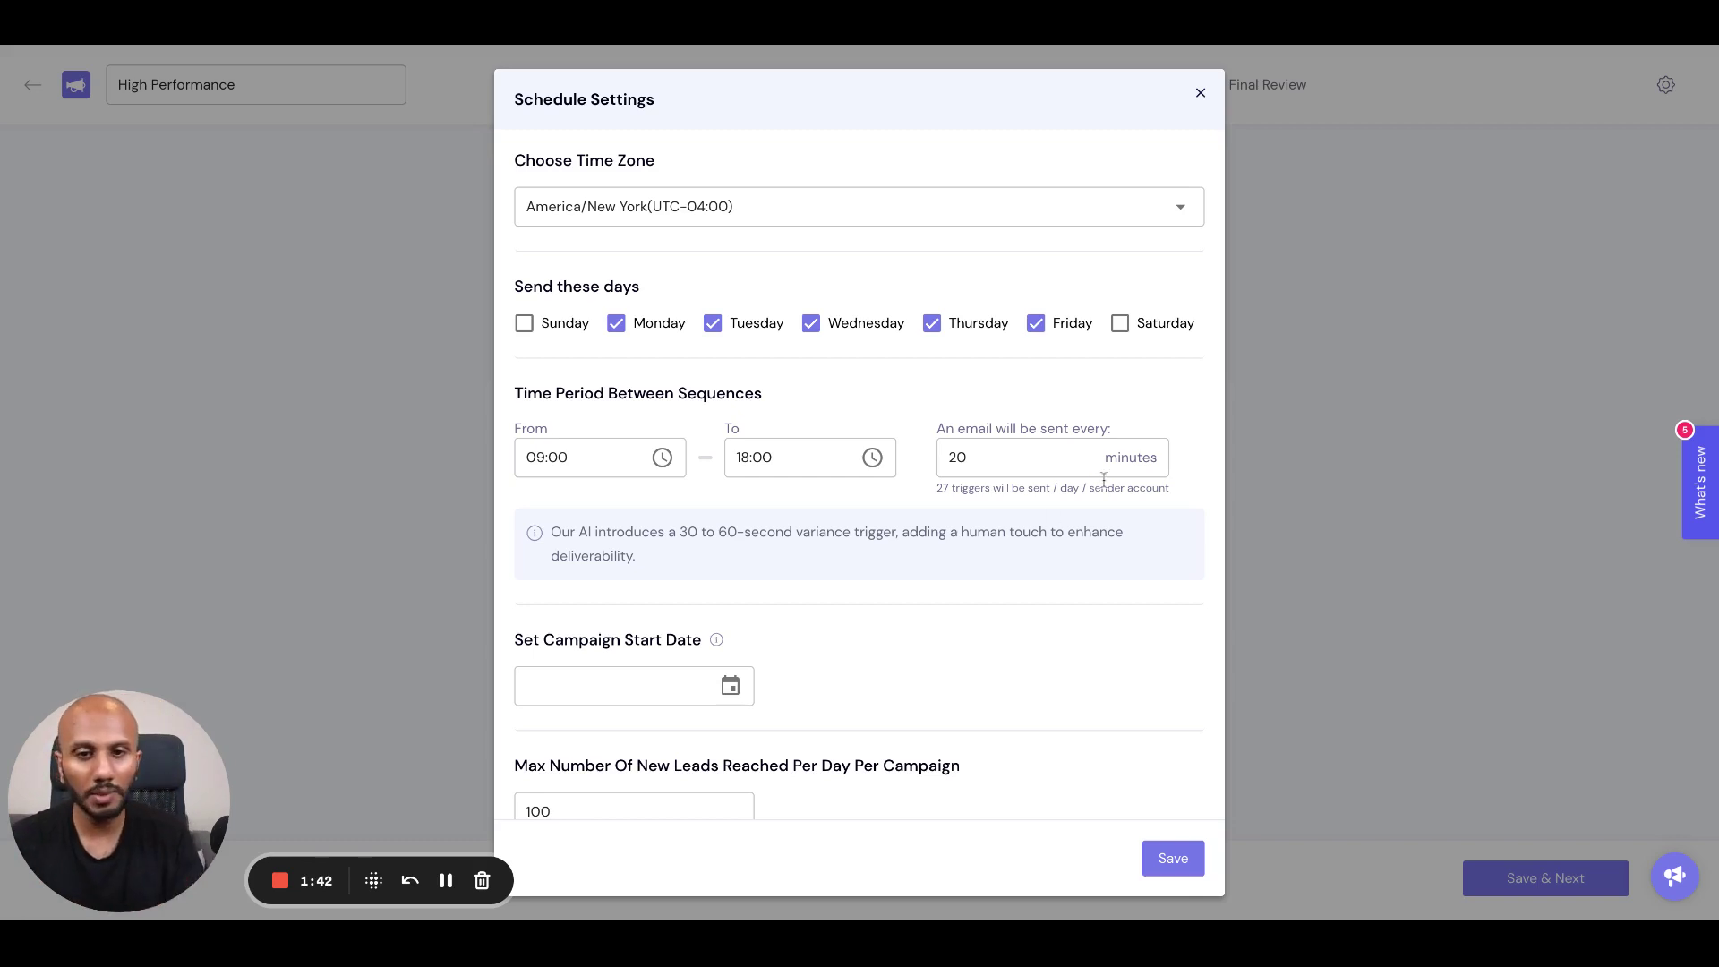
Change the sending interval from 20 to 12 minutes
{"action": "left_click", "coordinate": [997, 460]}
{"action": "key", "text": "ctrl+a"}
{"action": "key", "text": "BackSpace"}
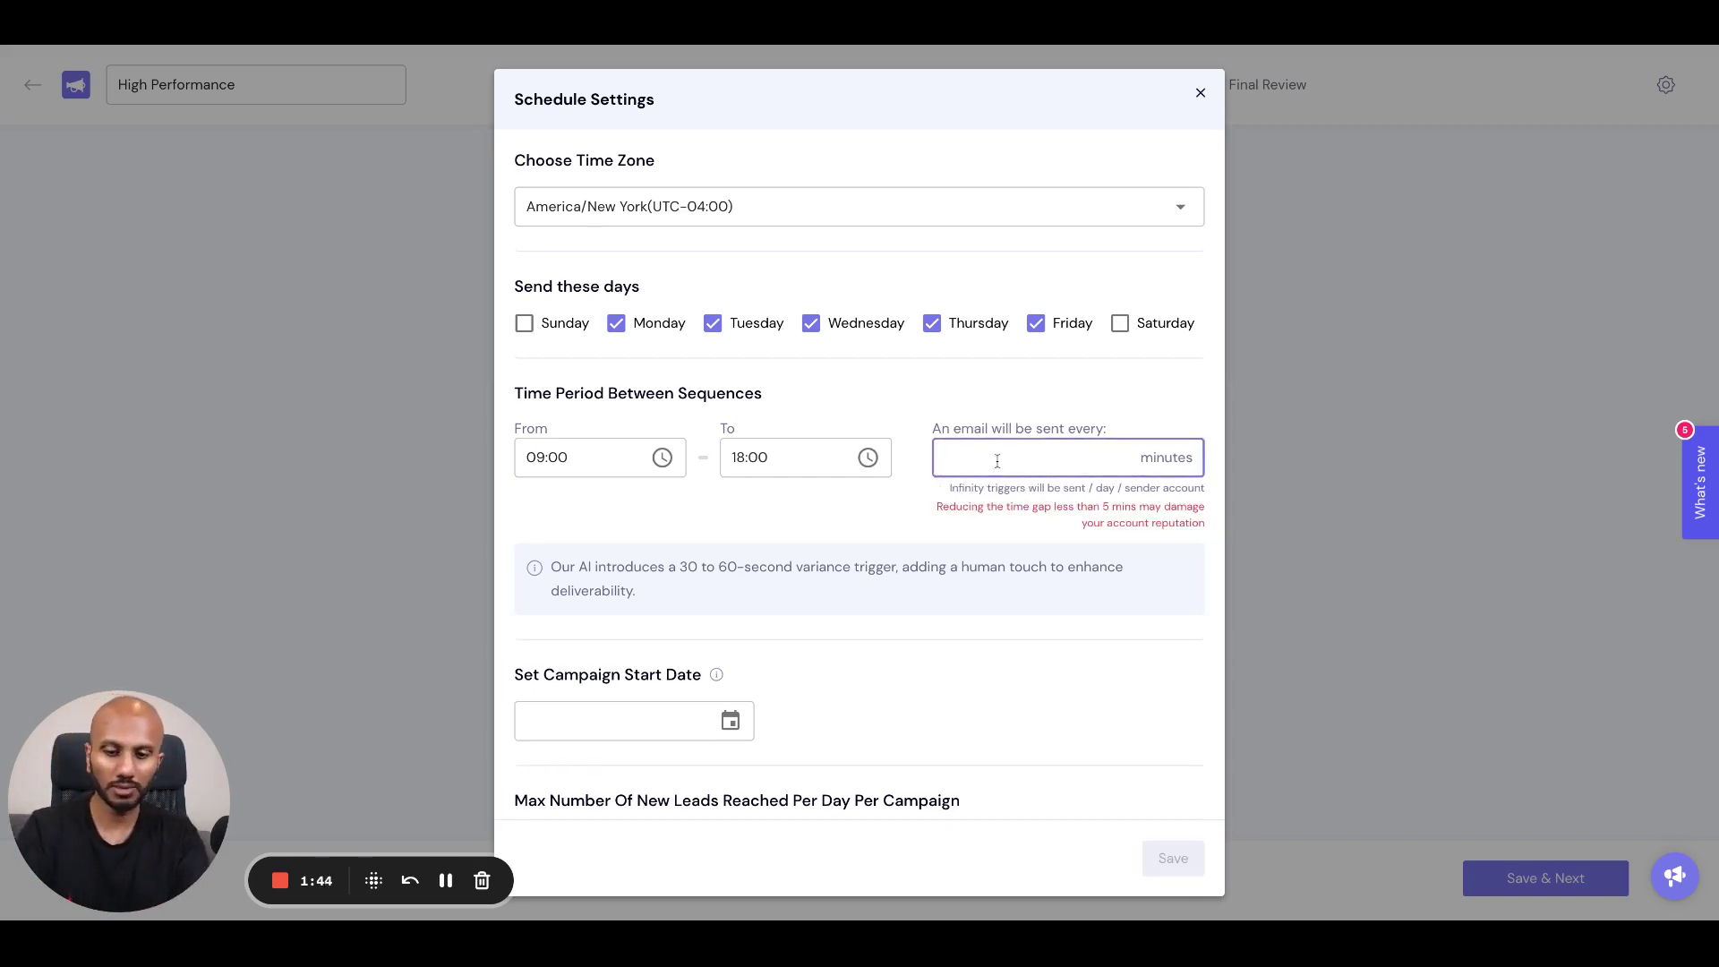
{"action": "type", "text": "12"}
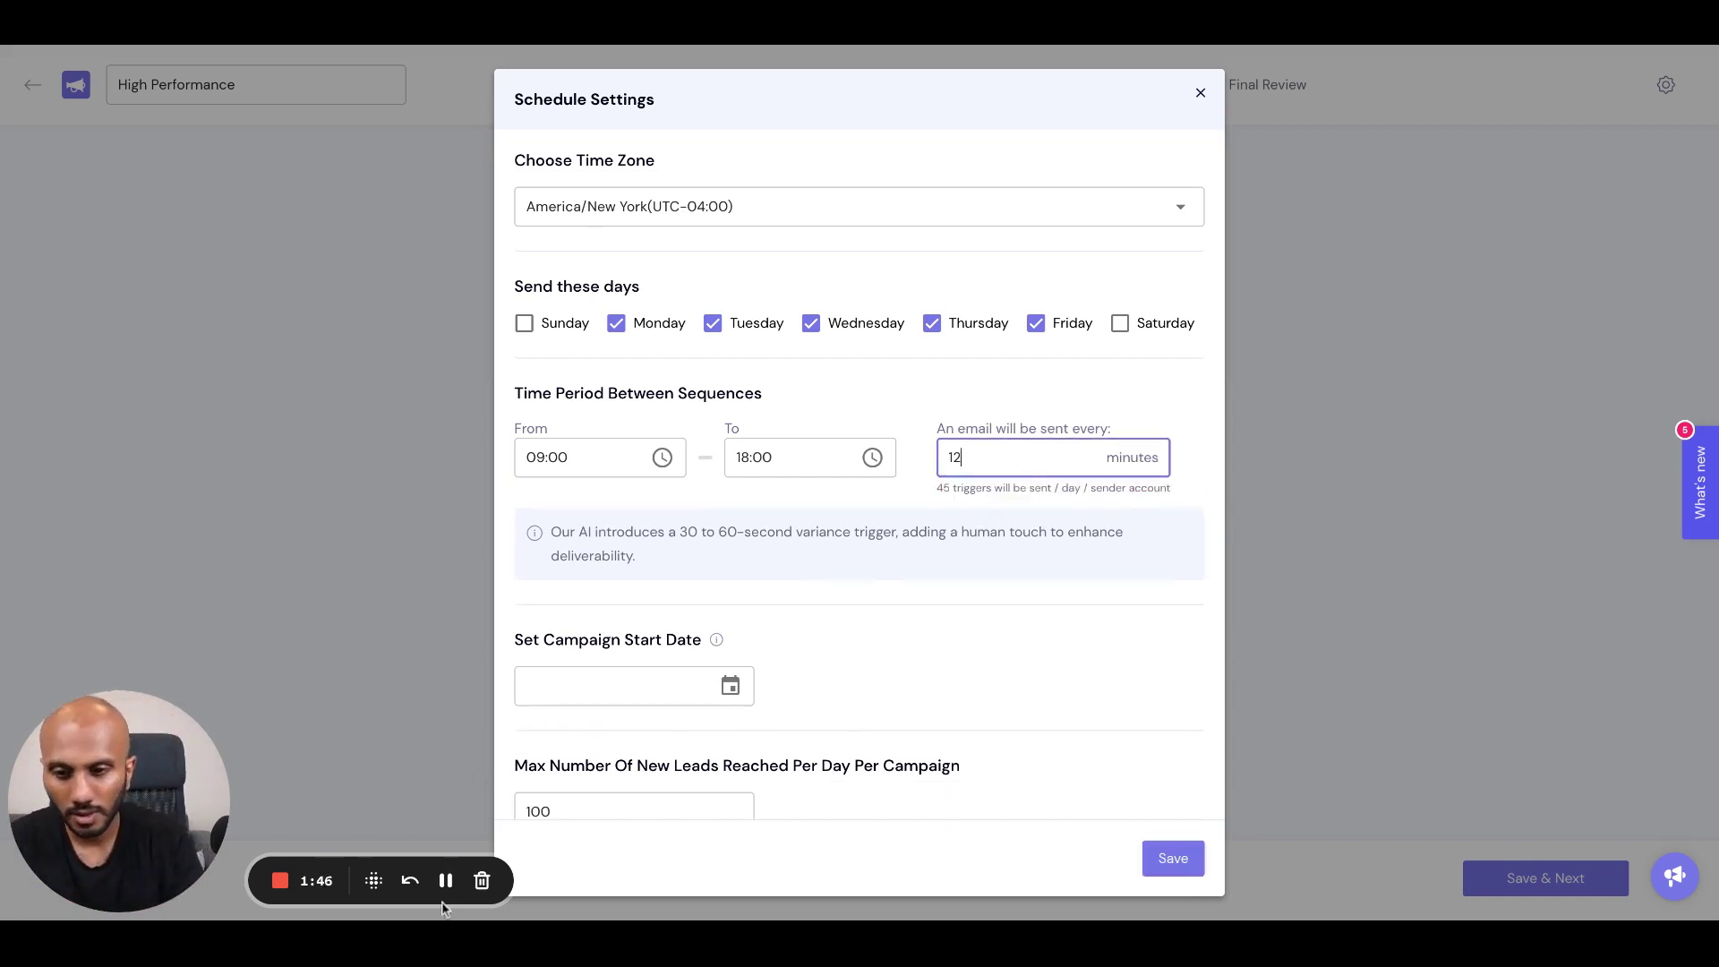
Review the 45 triggers per day per sender note and the AI variance explanation
{"action": "left_click_drag", "start_coordinate": [933, 489], "coordinate": [1171, 489]}
{"action": "left_click", "coordinate": [986, 488]}
{"action": "double_click", "coordinate": [984, 488]}
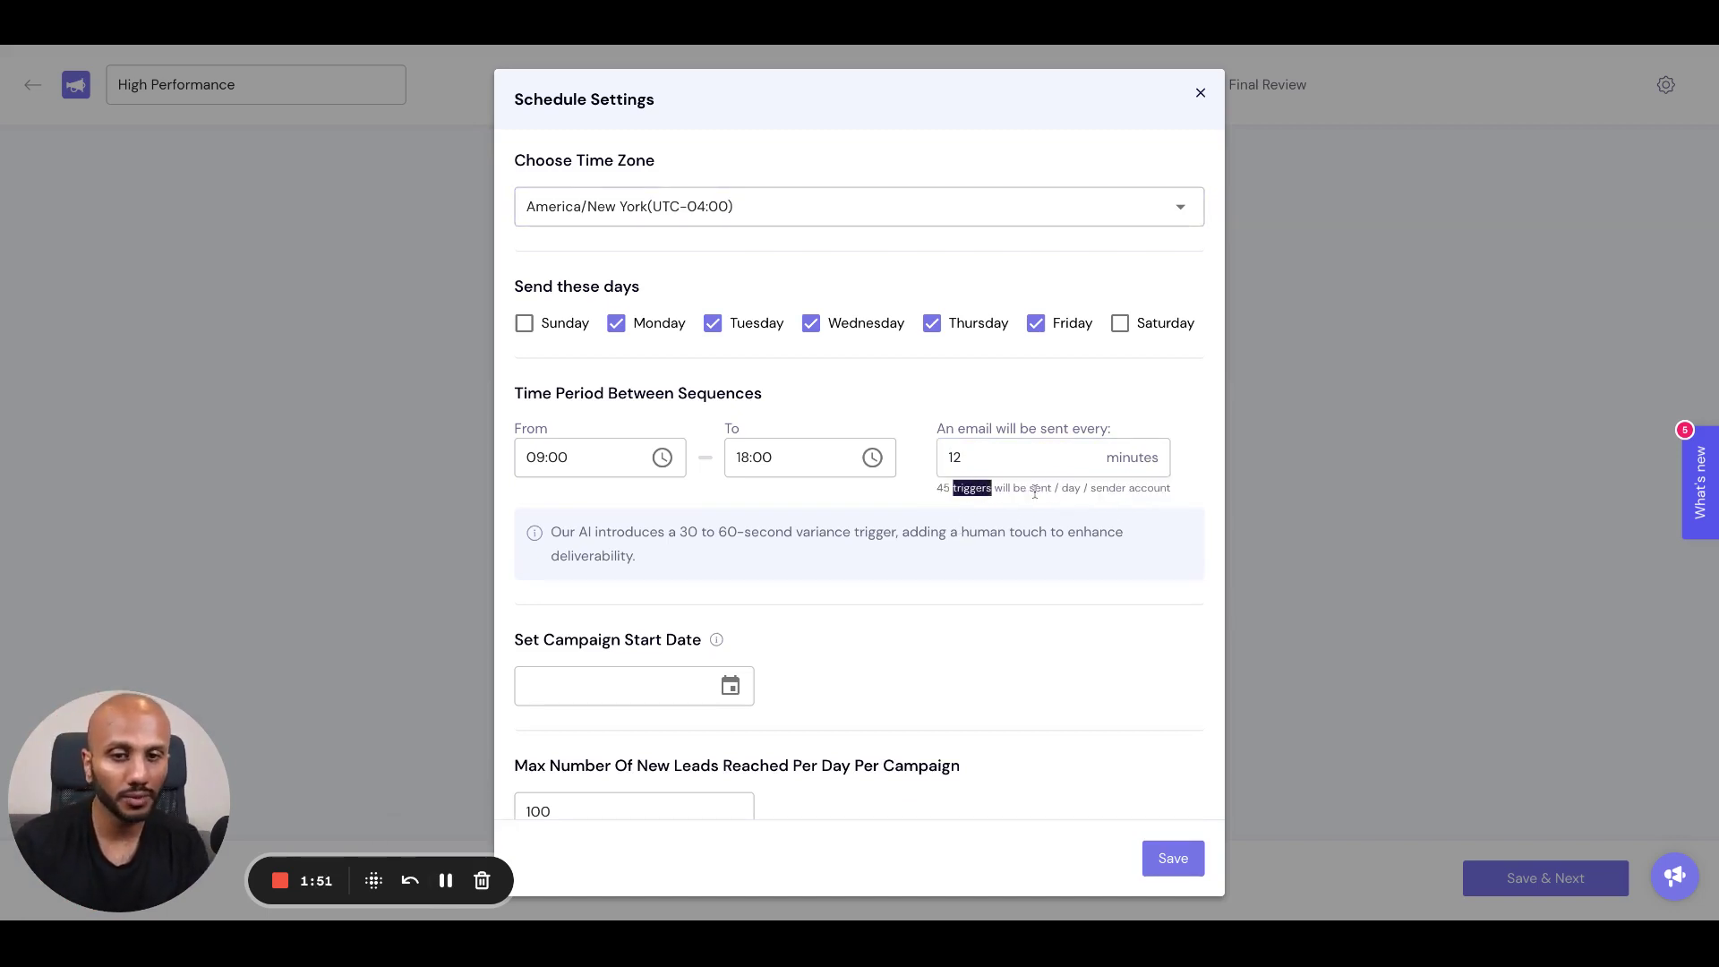
{"action": "left_click", "coordinate": [984, 489]}
{"action": "double_click", "coordinate": [1065, 489]}
{"action": "left_click_drag", "start_coordinate": [1091, 489], "coordinate": [1171, 488]}
{"action": "left_click", "coordinate": [1073, 468]}
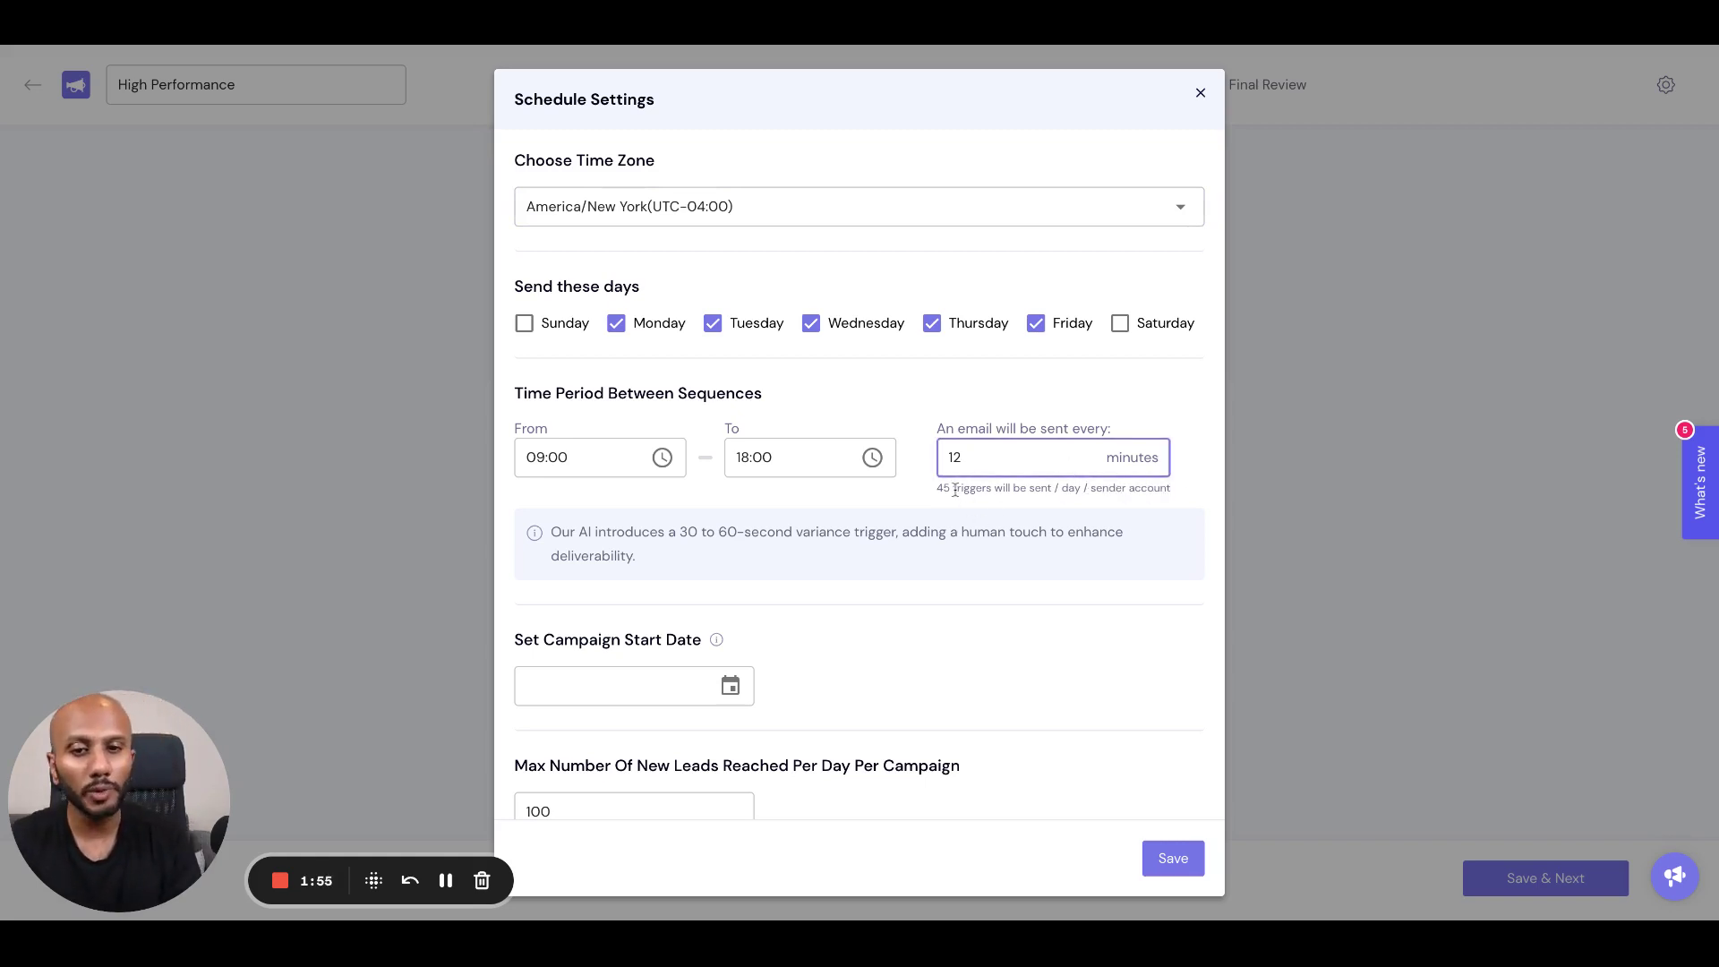
{"action": "double_click", "coordinate": [958, 489]}
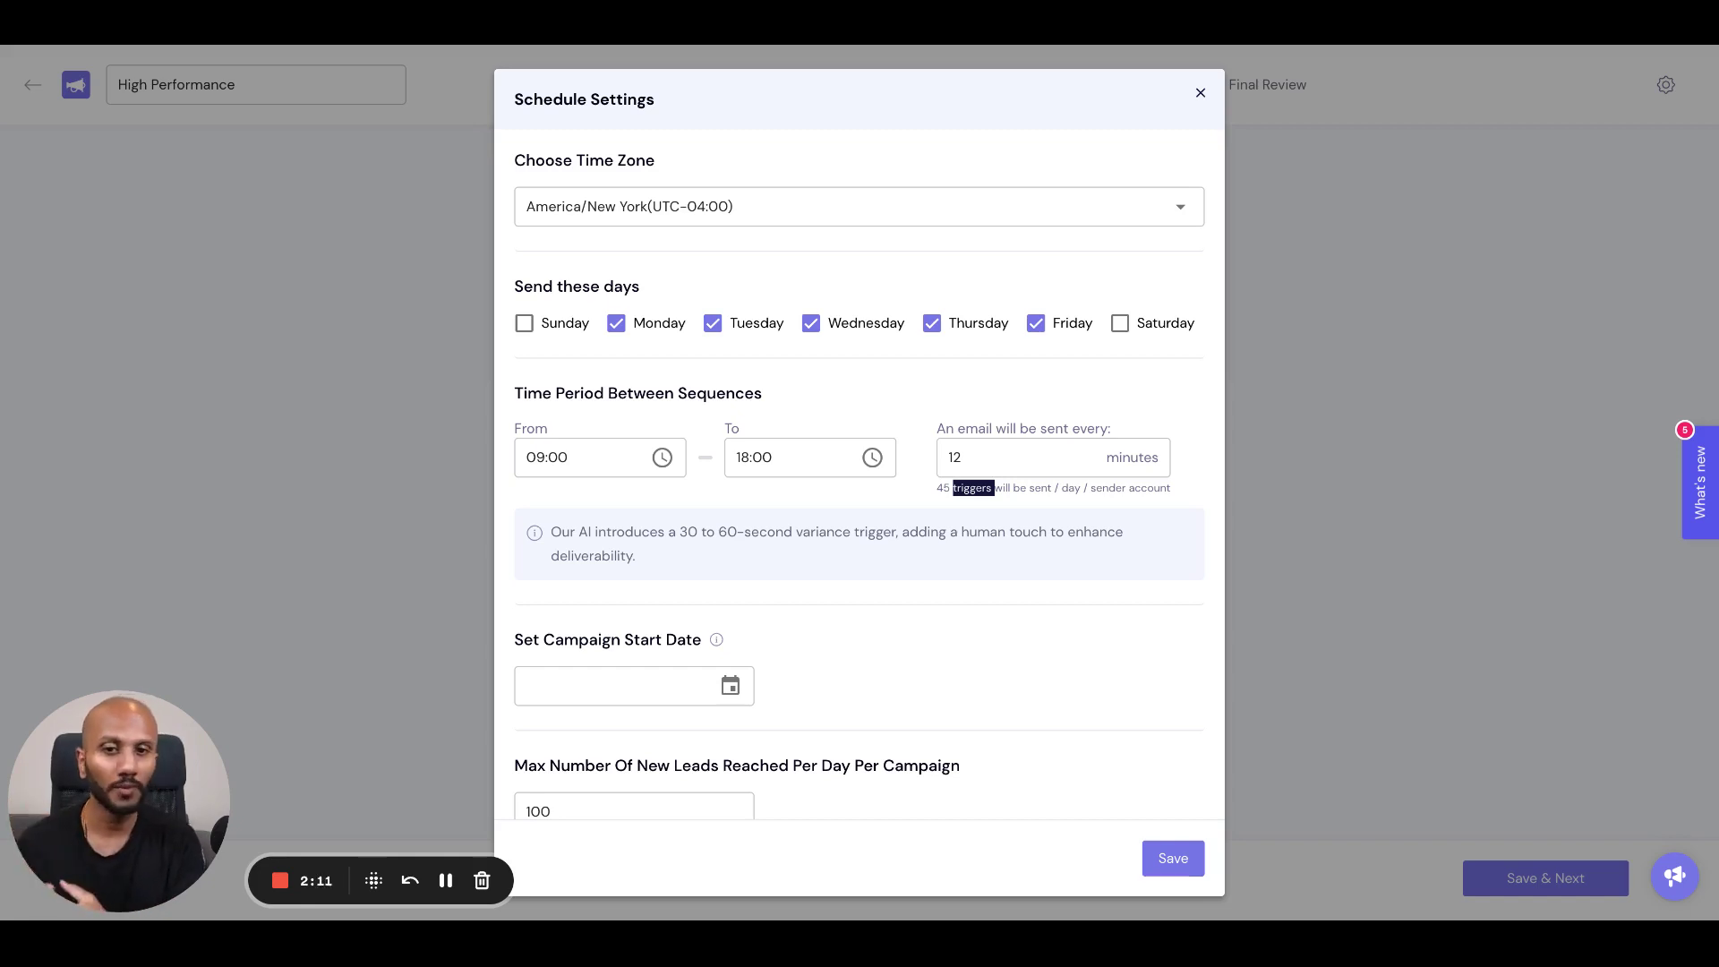
{"action": "triple_click", "coordinate": [937, 491]}
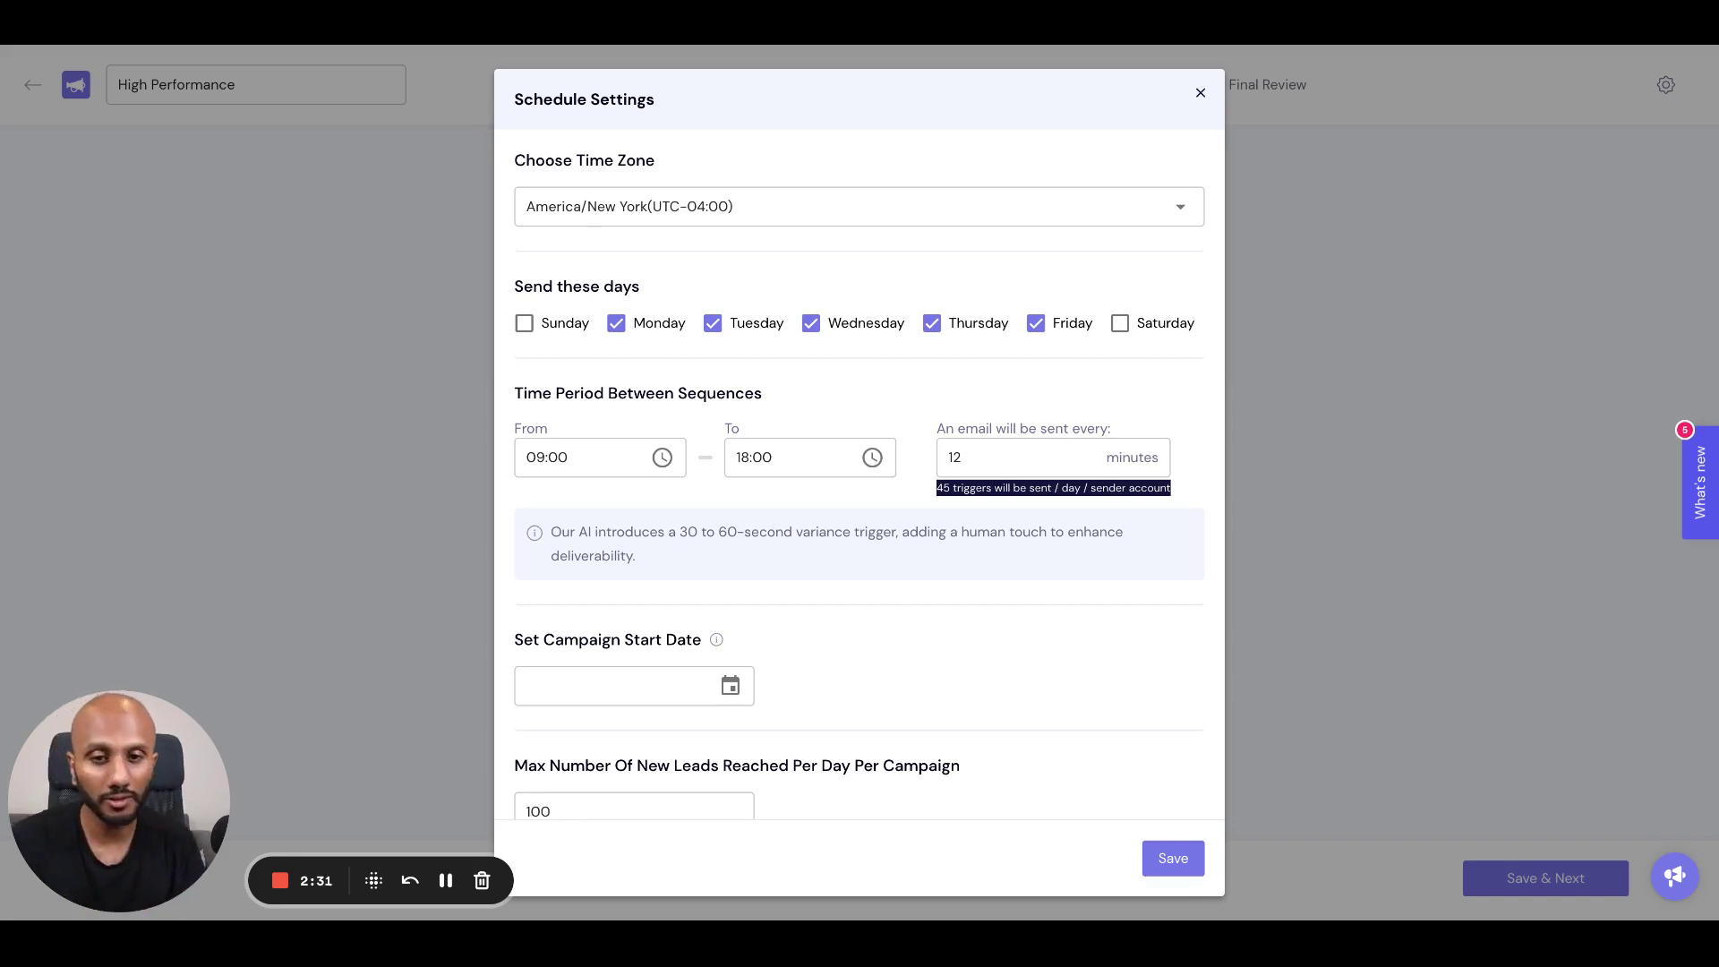
{"action": "left_click_drag", "start_coordinate": [550, 535], "coordinate": [829, 577]}
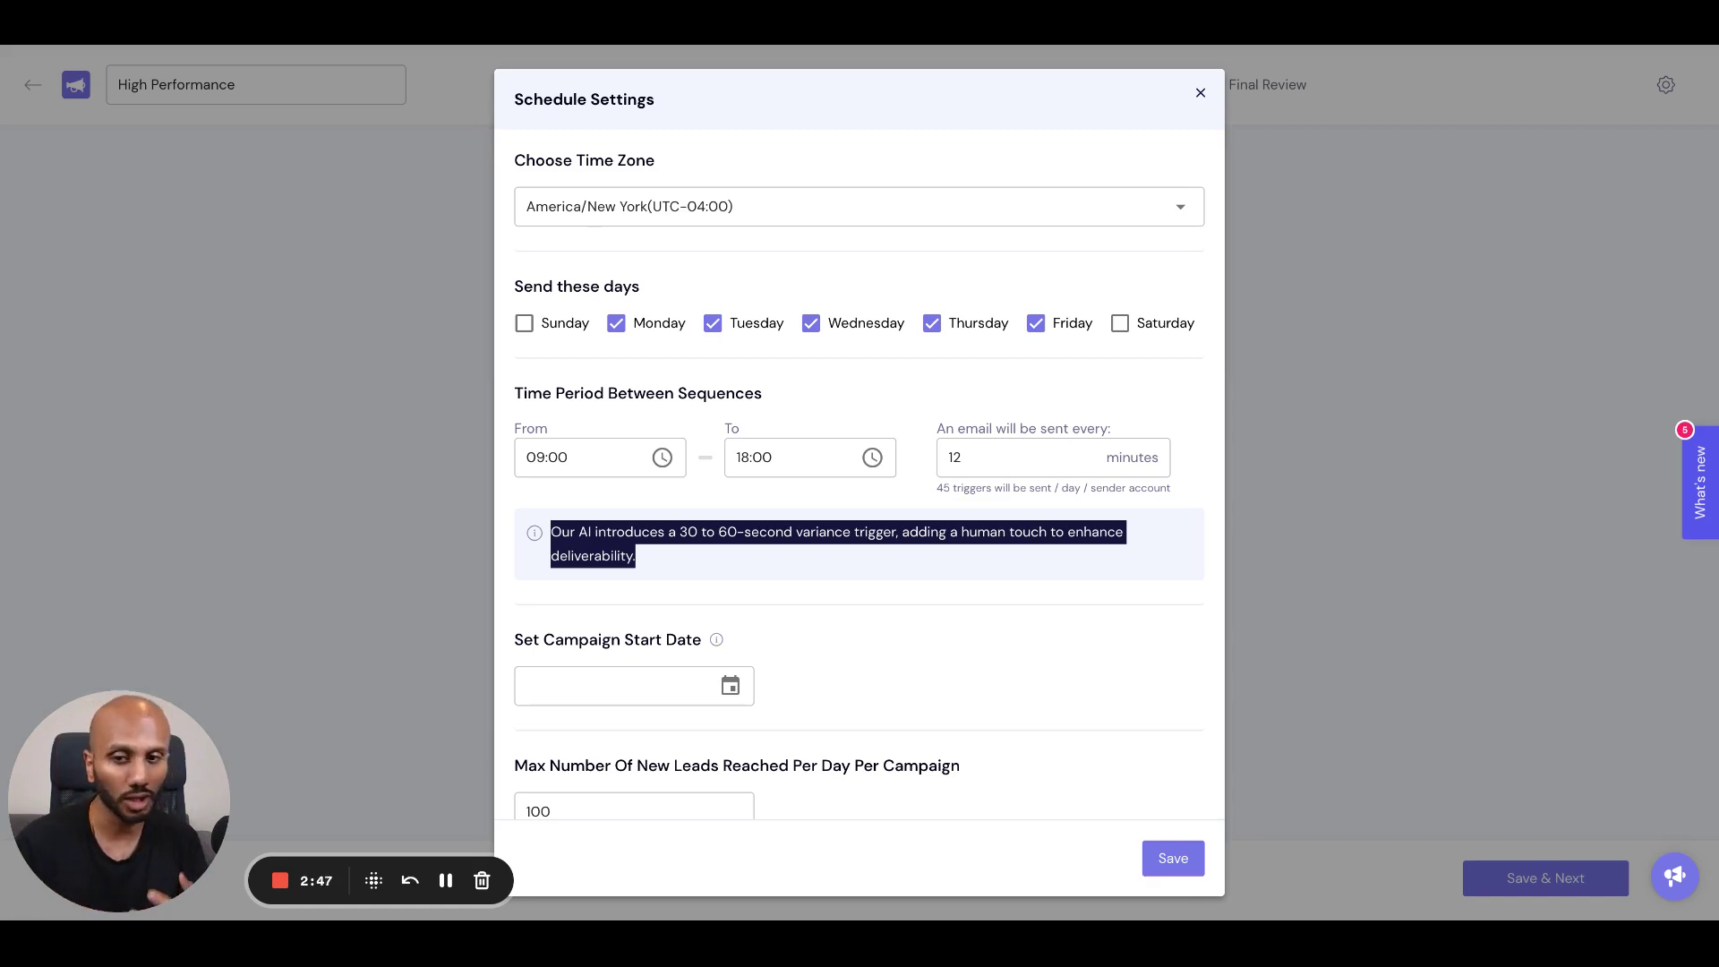
Pick Tuesday, Sep 12, 2023 as the campaign start date
{"action": "scroll", "coordinate": [859, 498], "scroll_direction": "down", "scroll_amount": 1}
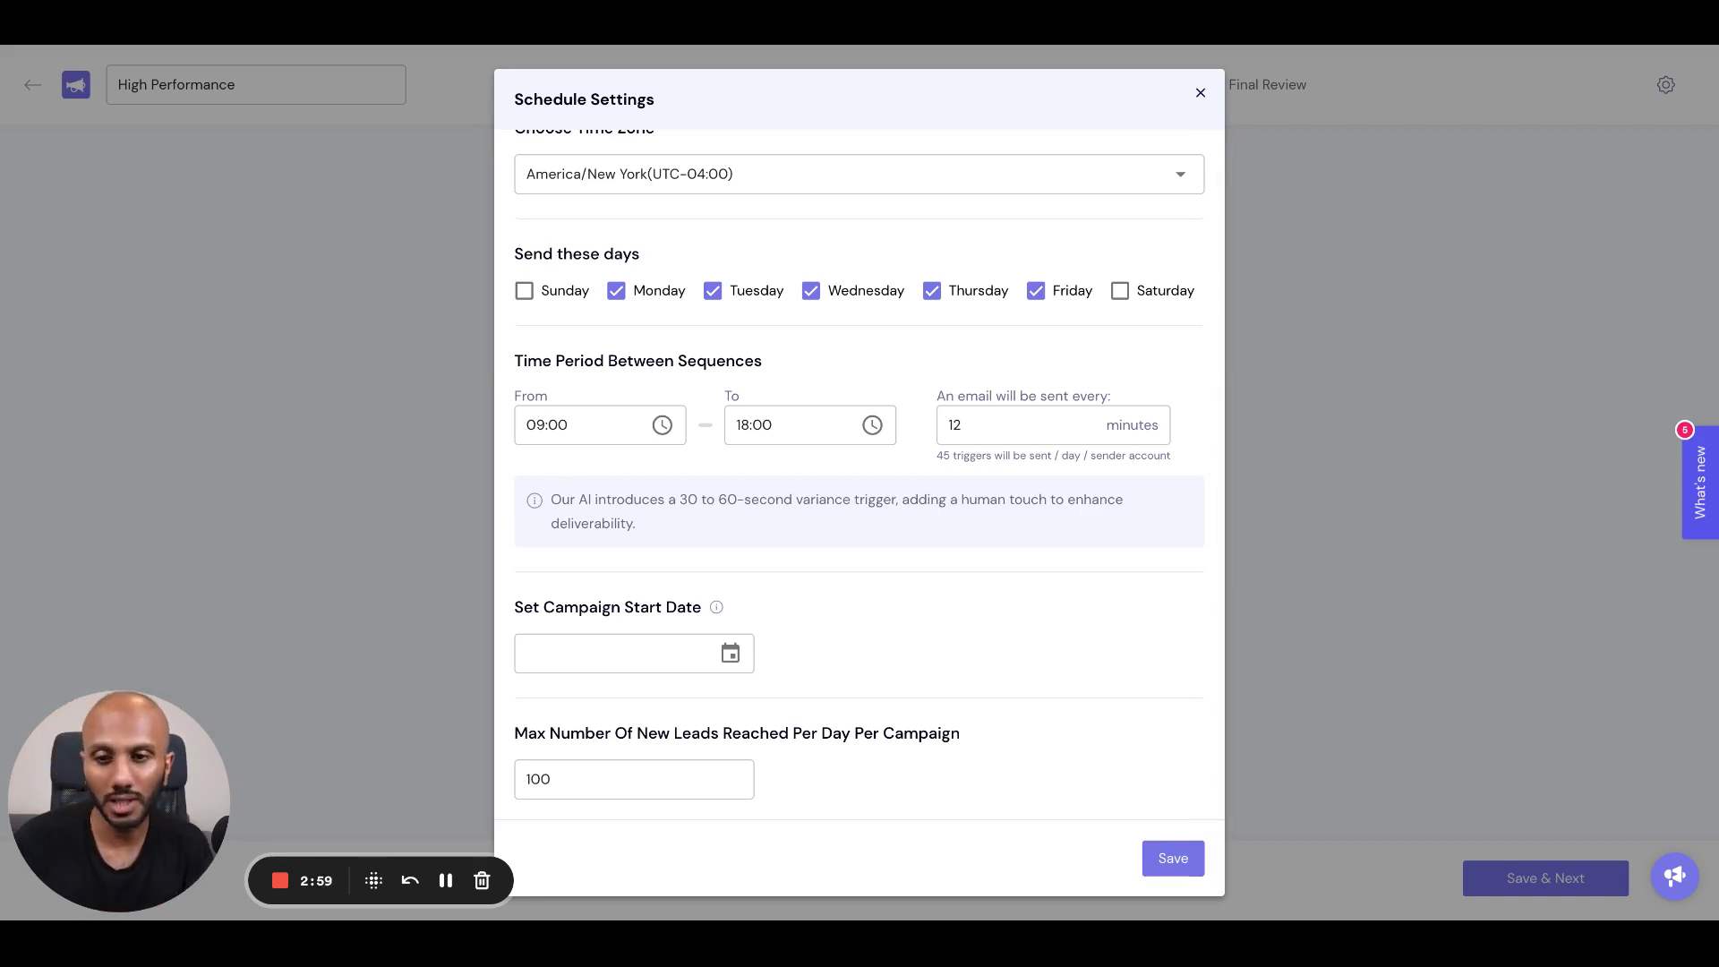
{"action": "left_click", "coordinate": [730, 653]}
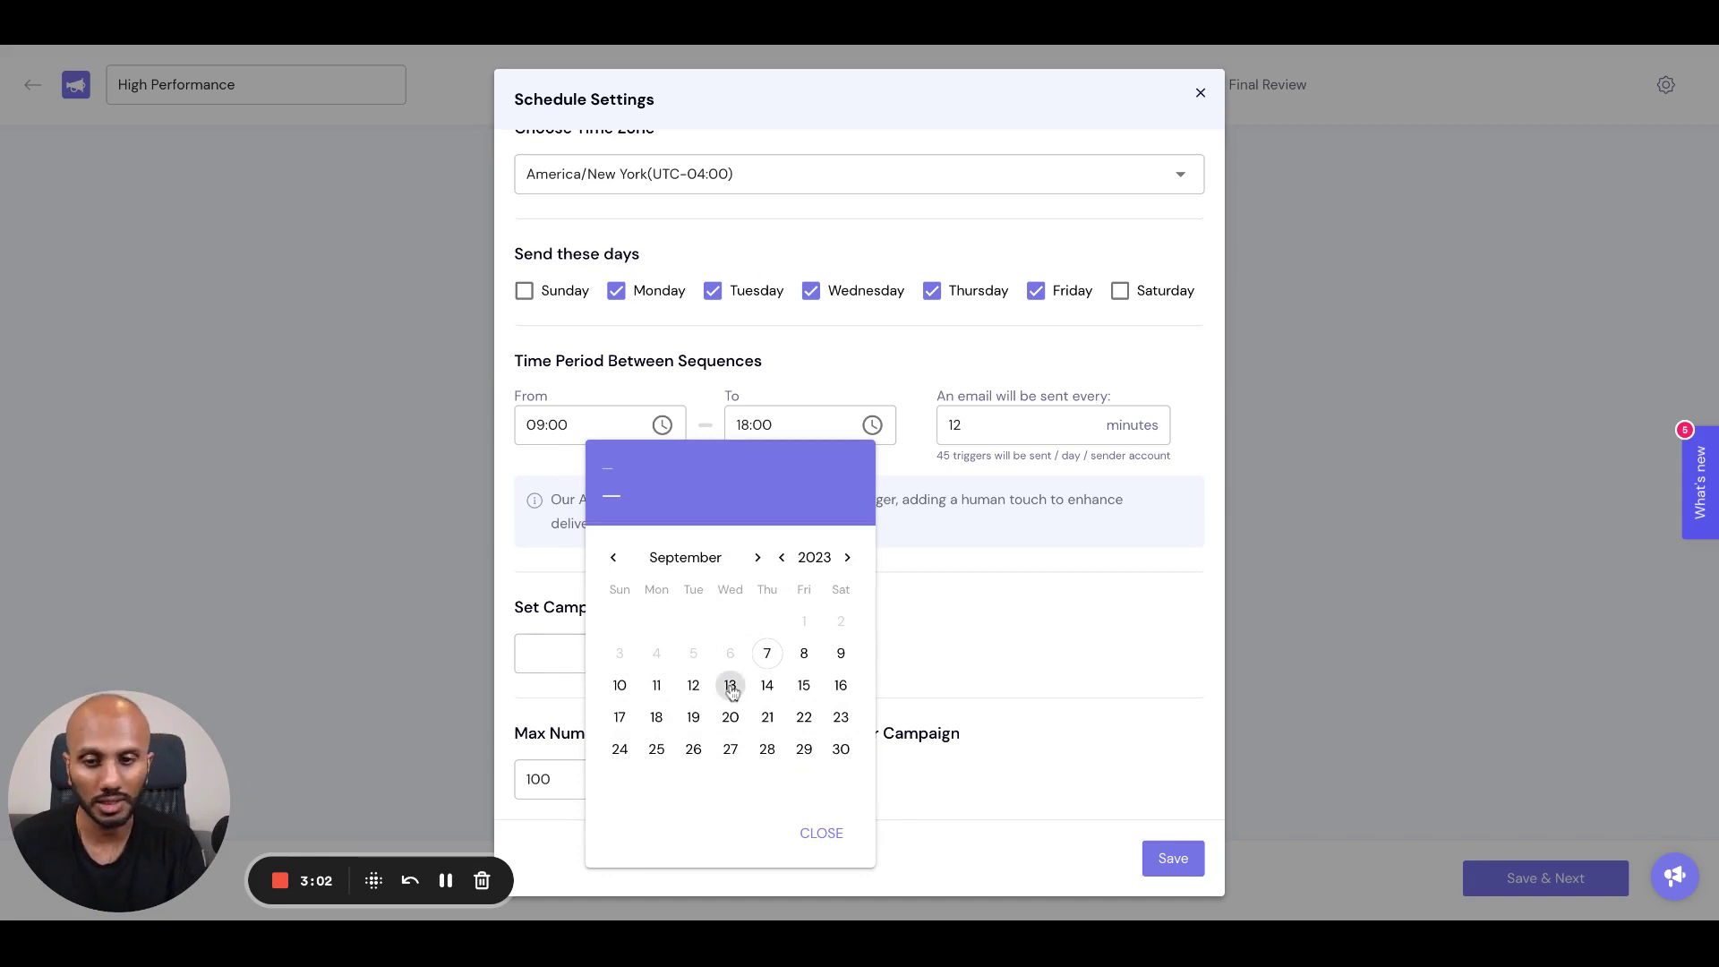
{"action": "left_click", "coordinate": [693, 685]}
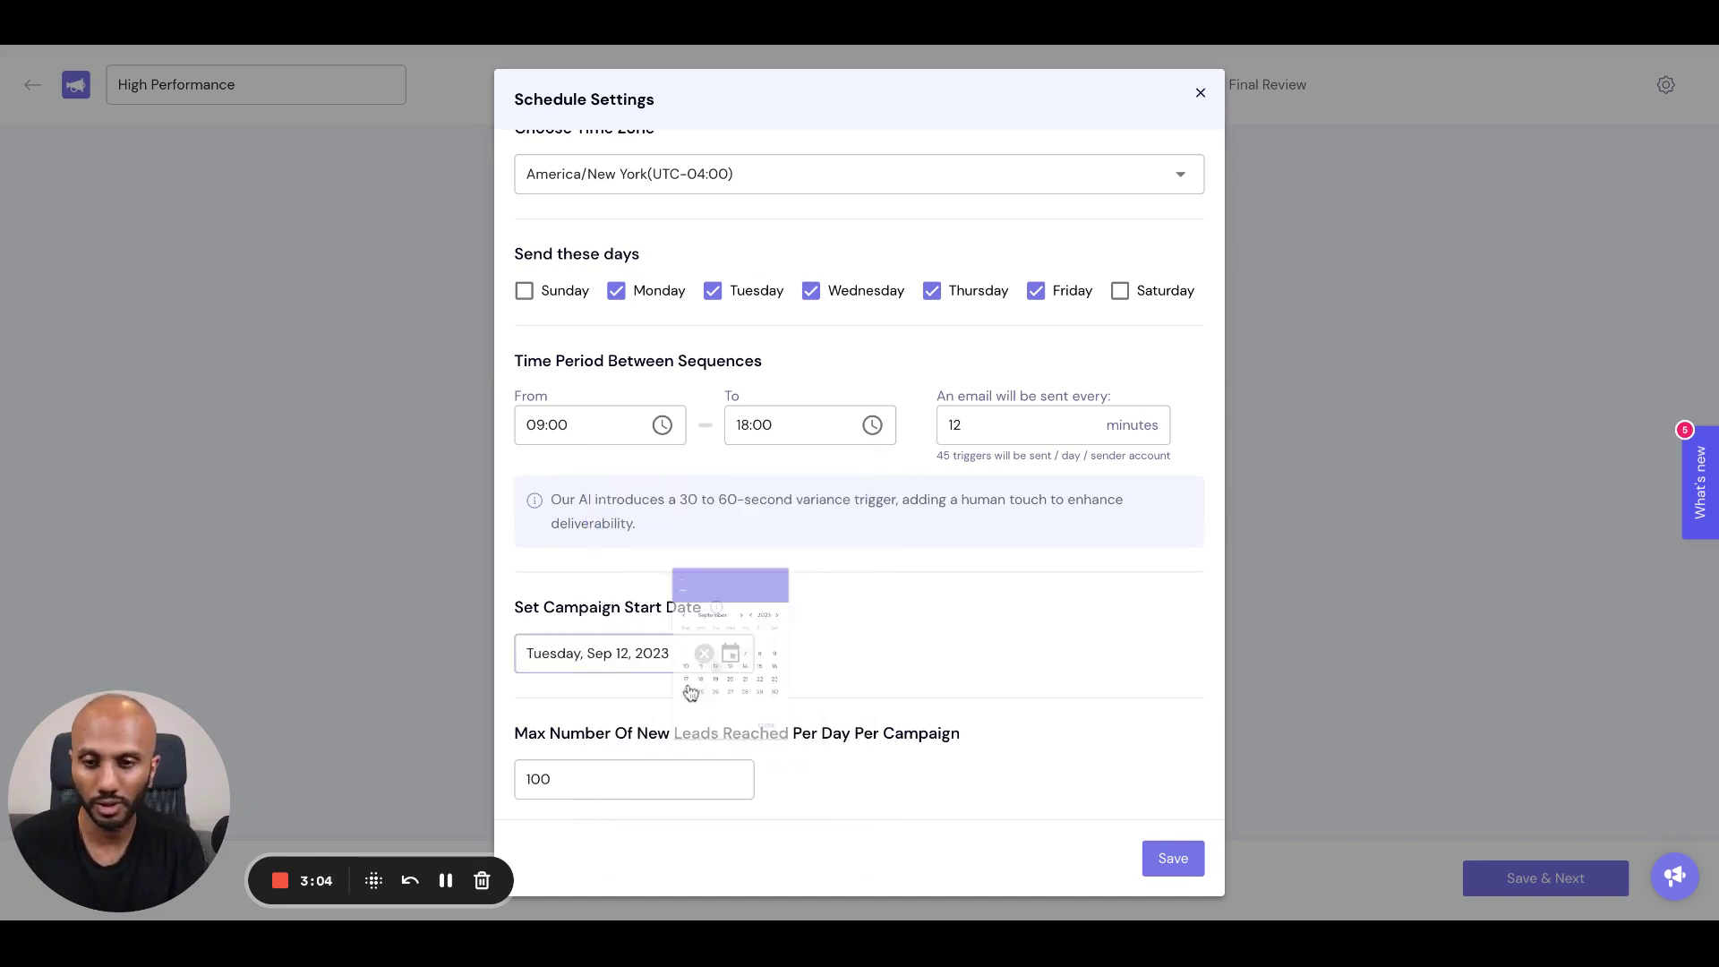
{"action": "left_click", "coordinate": [995, 651]}
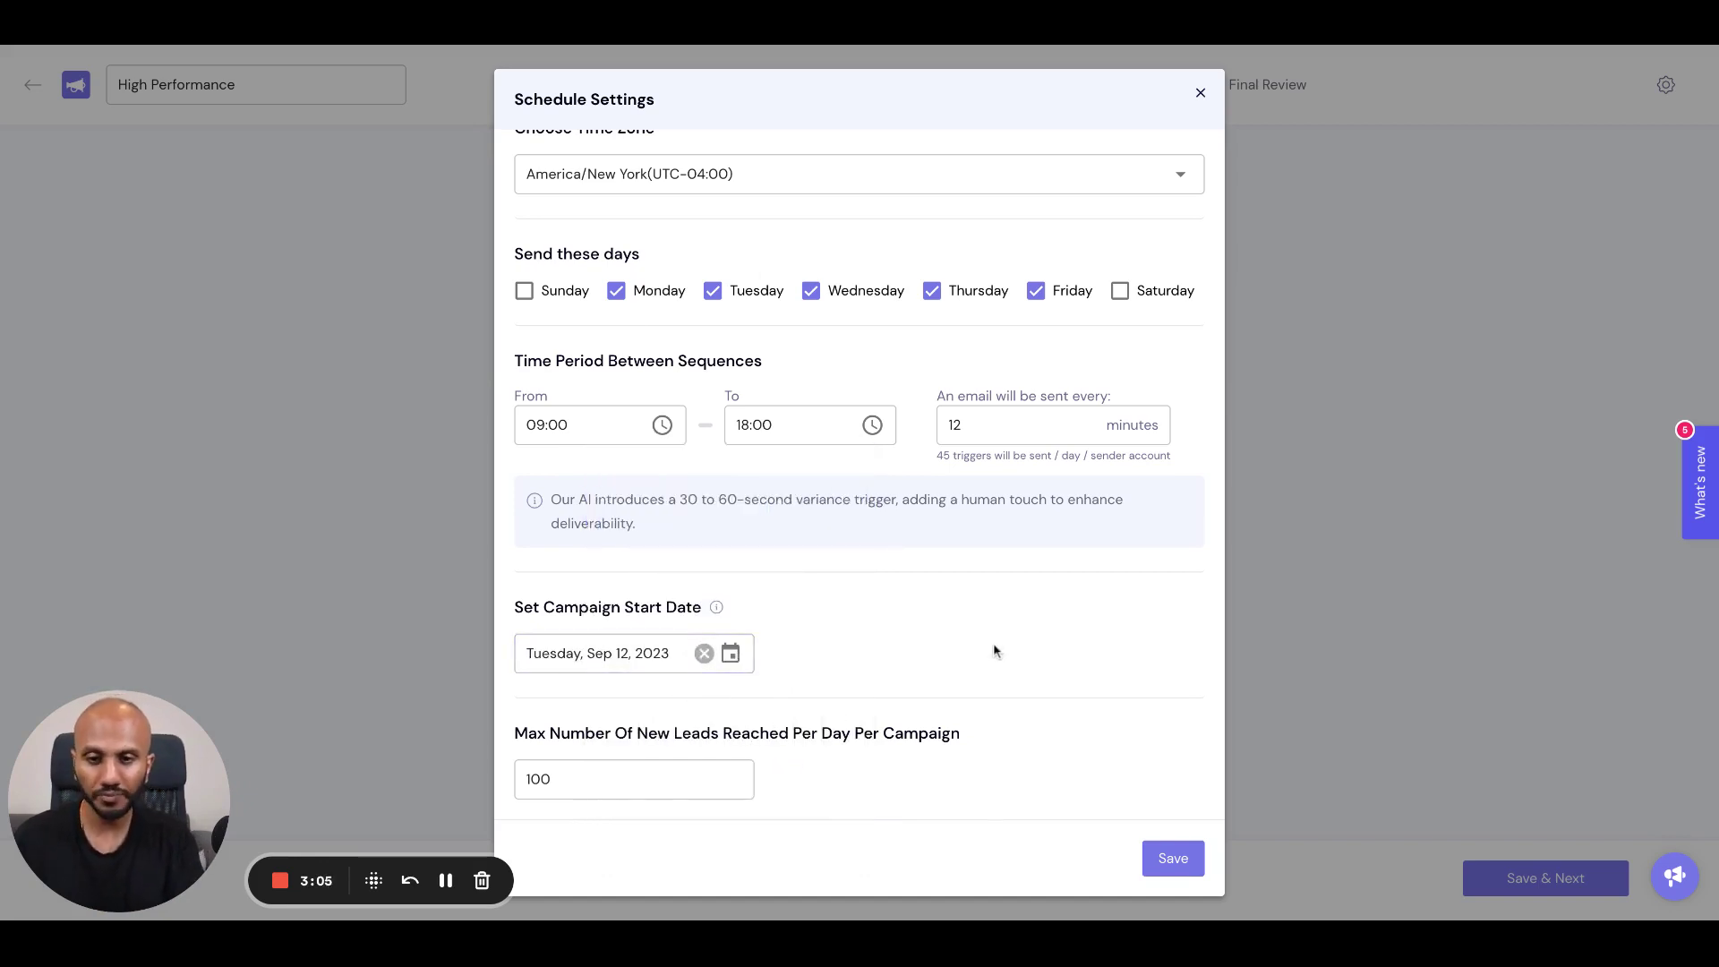
{"action": "triple_click", "coordinate": [526, 733]}
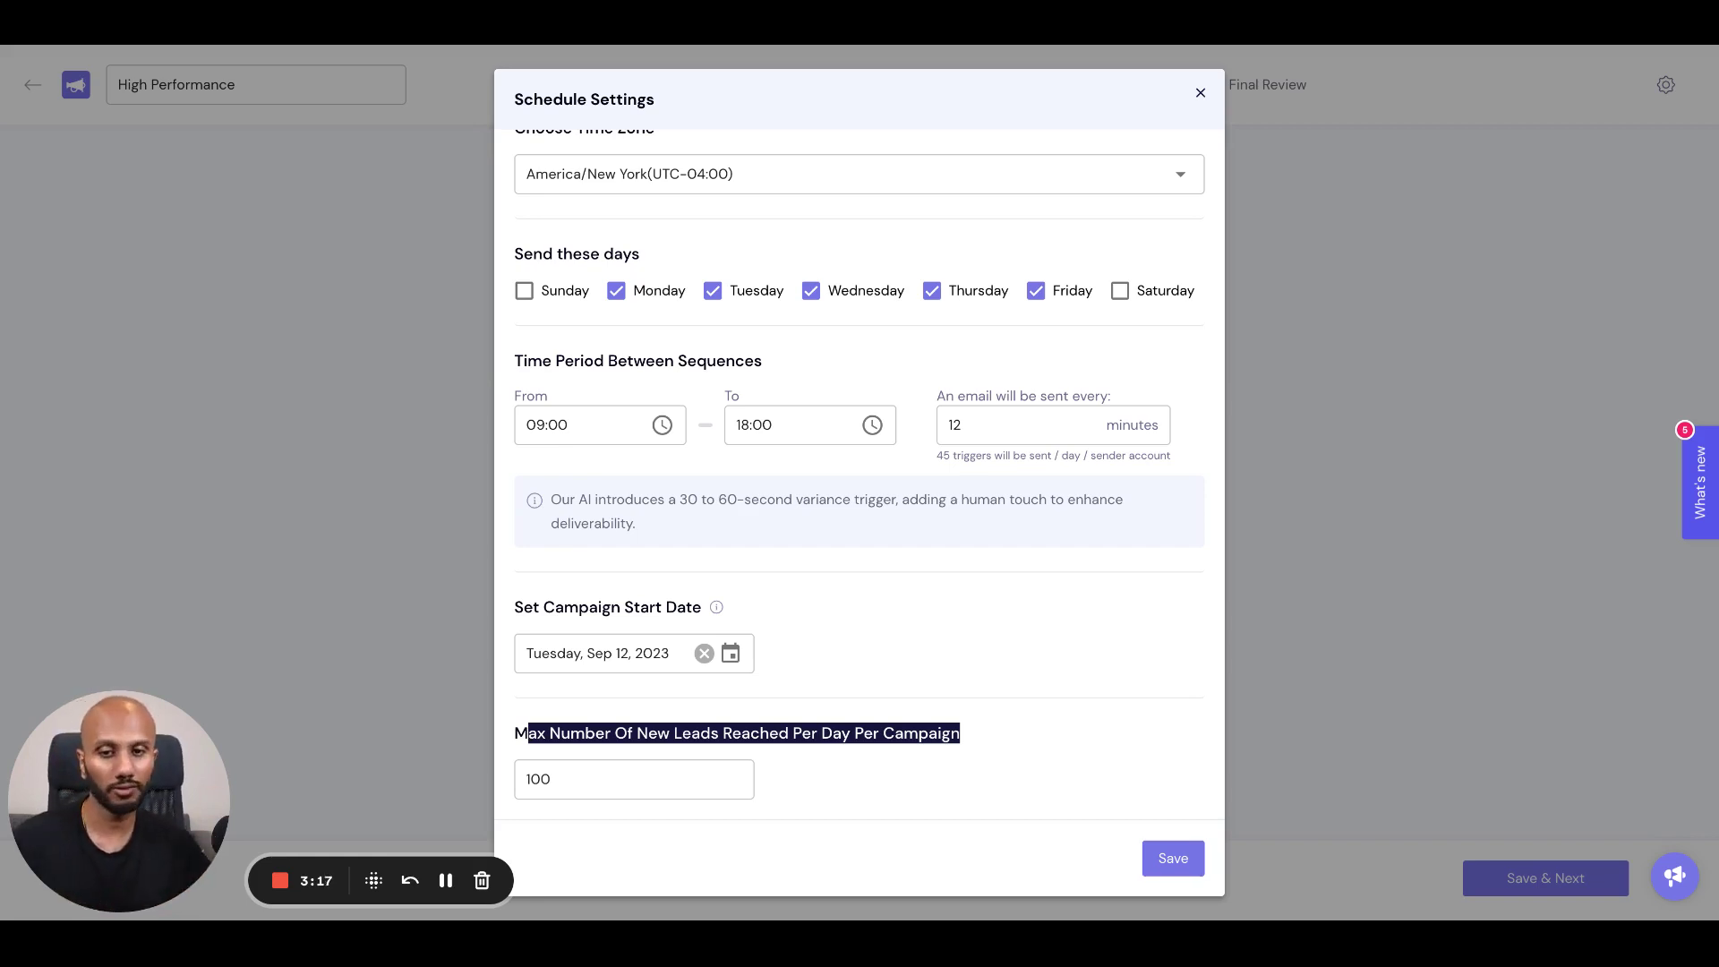
Raise the max new leads per day from 100 to 1000
{"action": "left_click", "coordinate": [886, 729]}
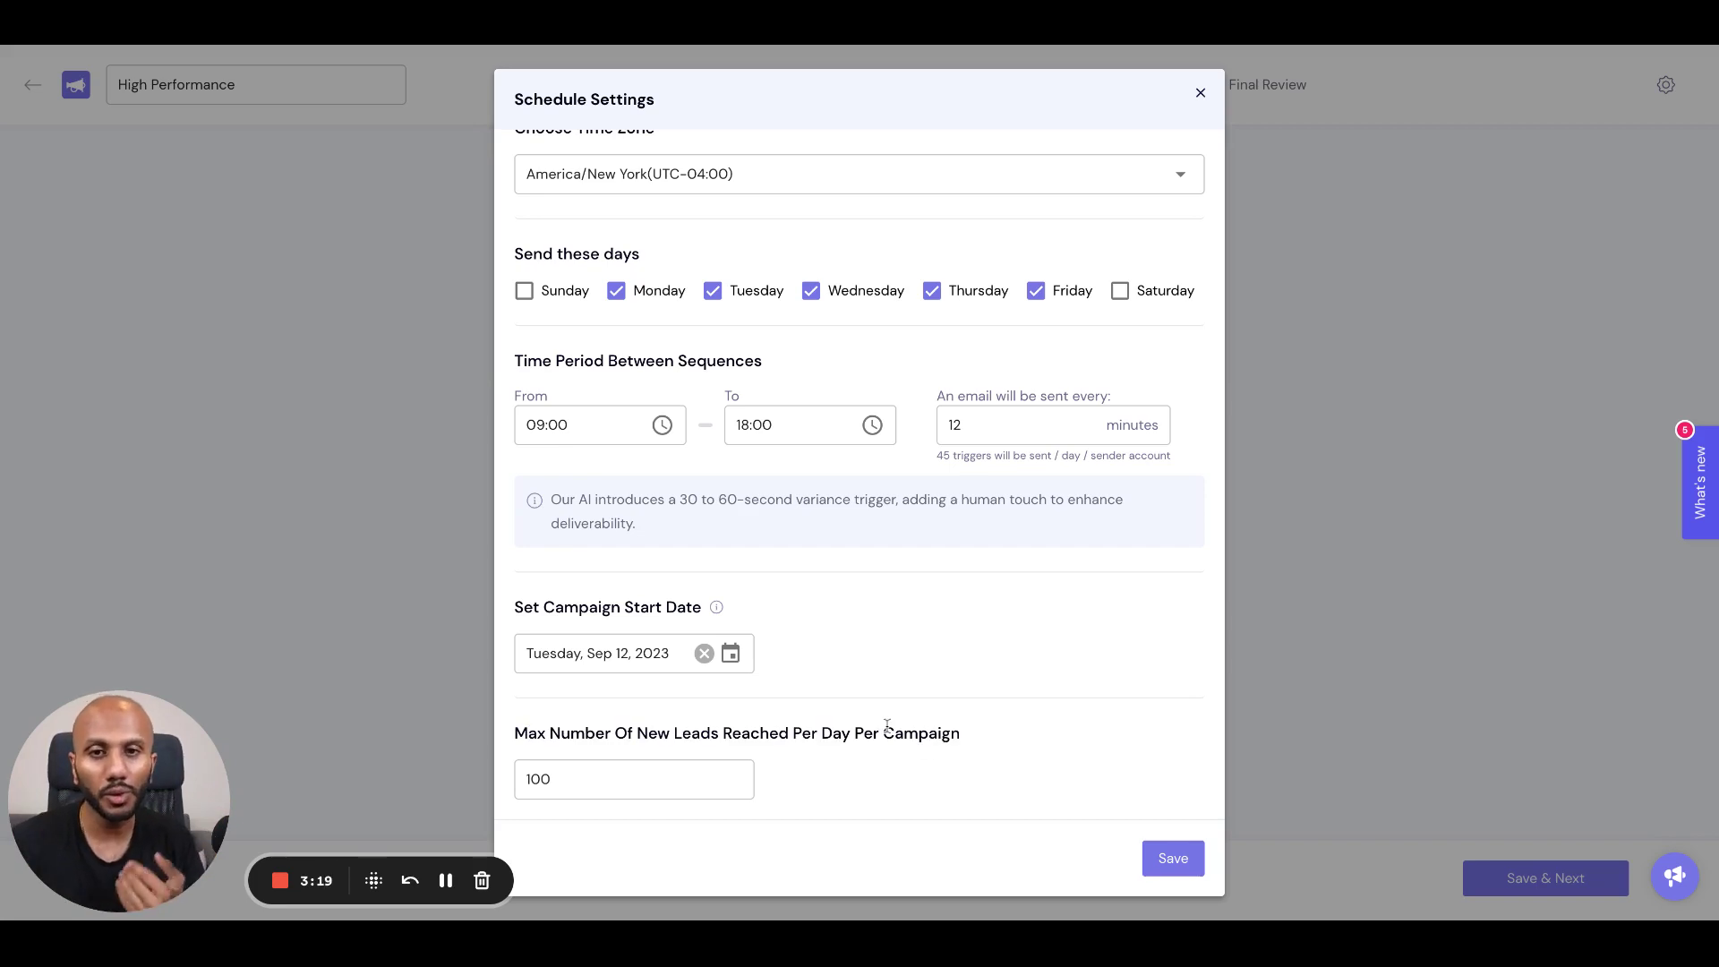
{"action": "left_click", "coordinate": [637, 792]}
{"action": "type", "text": "00000"}
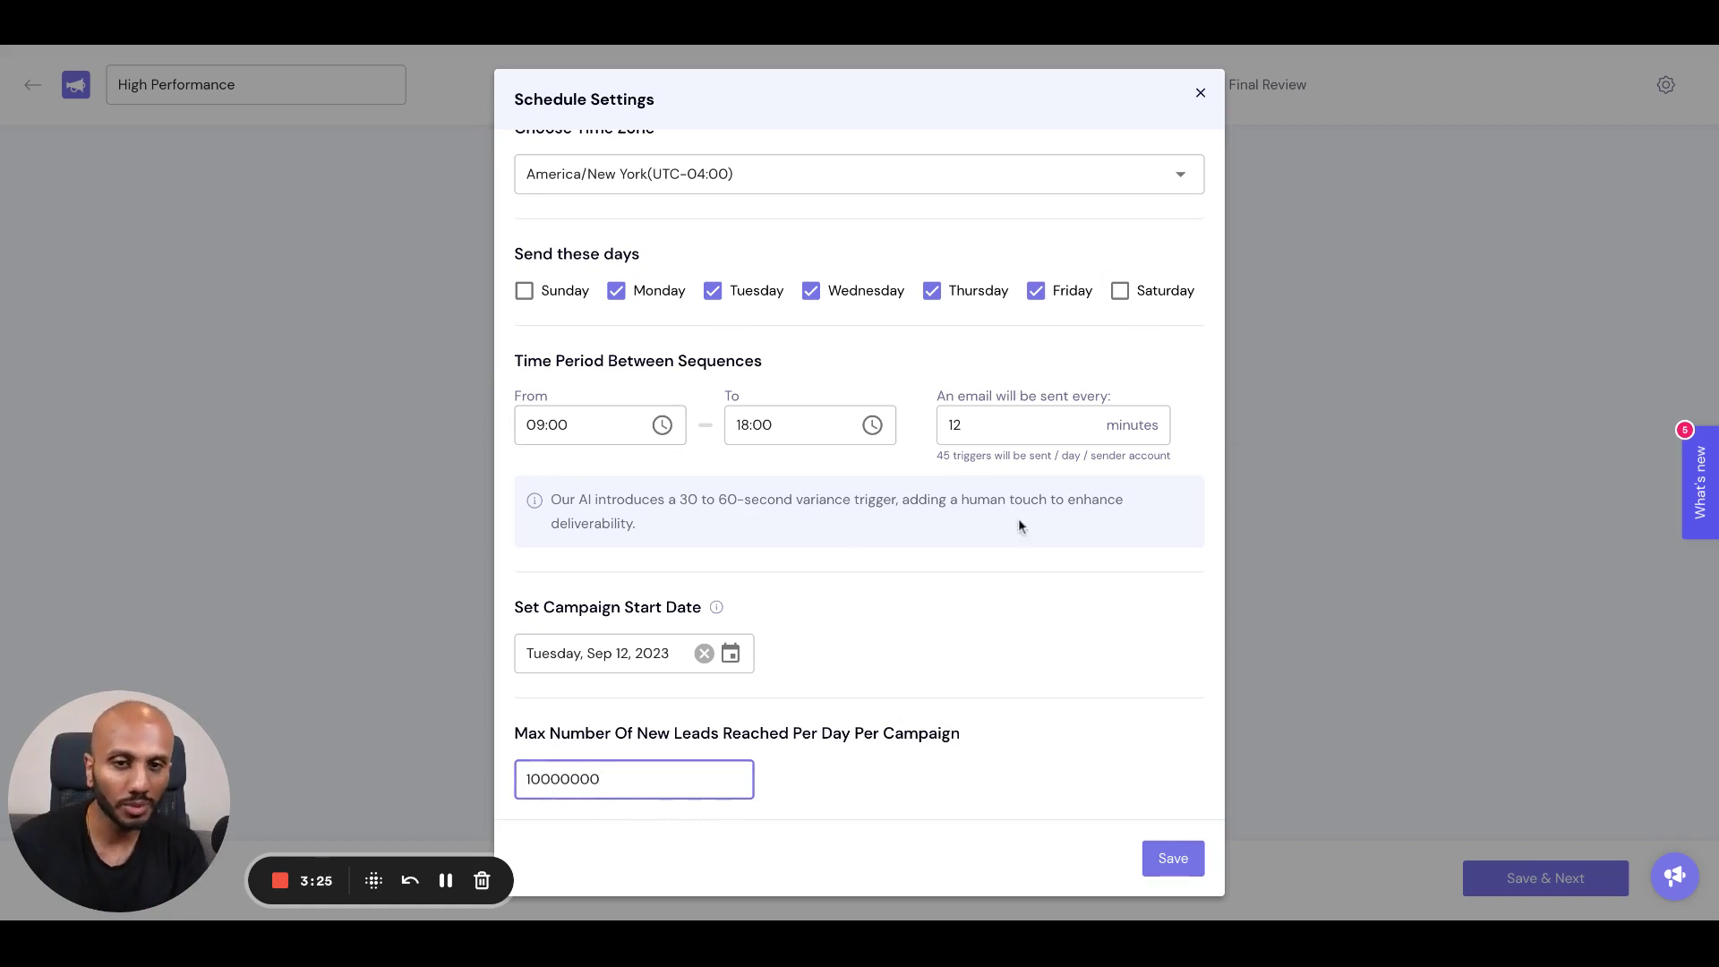
{"action": "triple_click", "coordinate": [939, 460]}
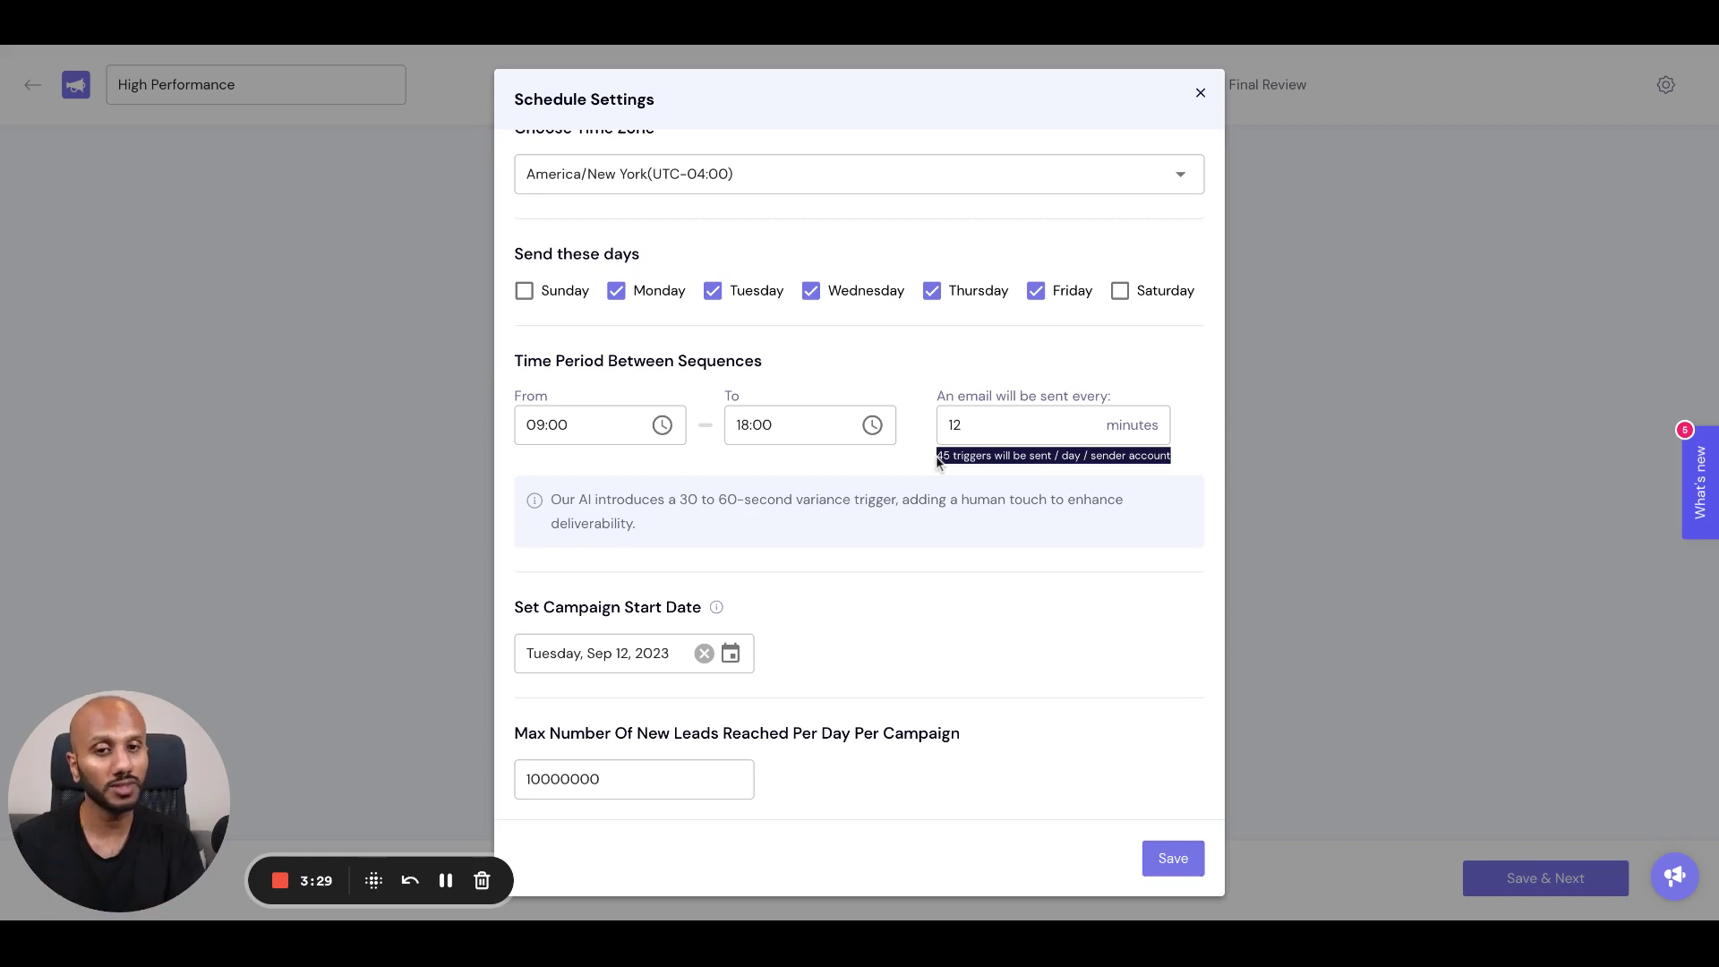
{"action": "left_click", "coordinate": [938, 461]}
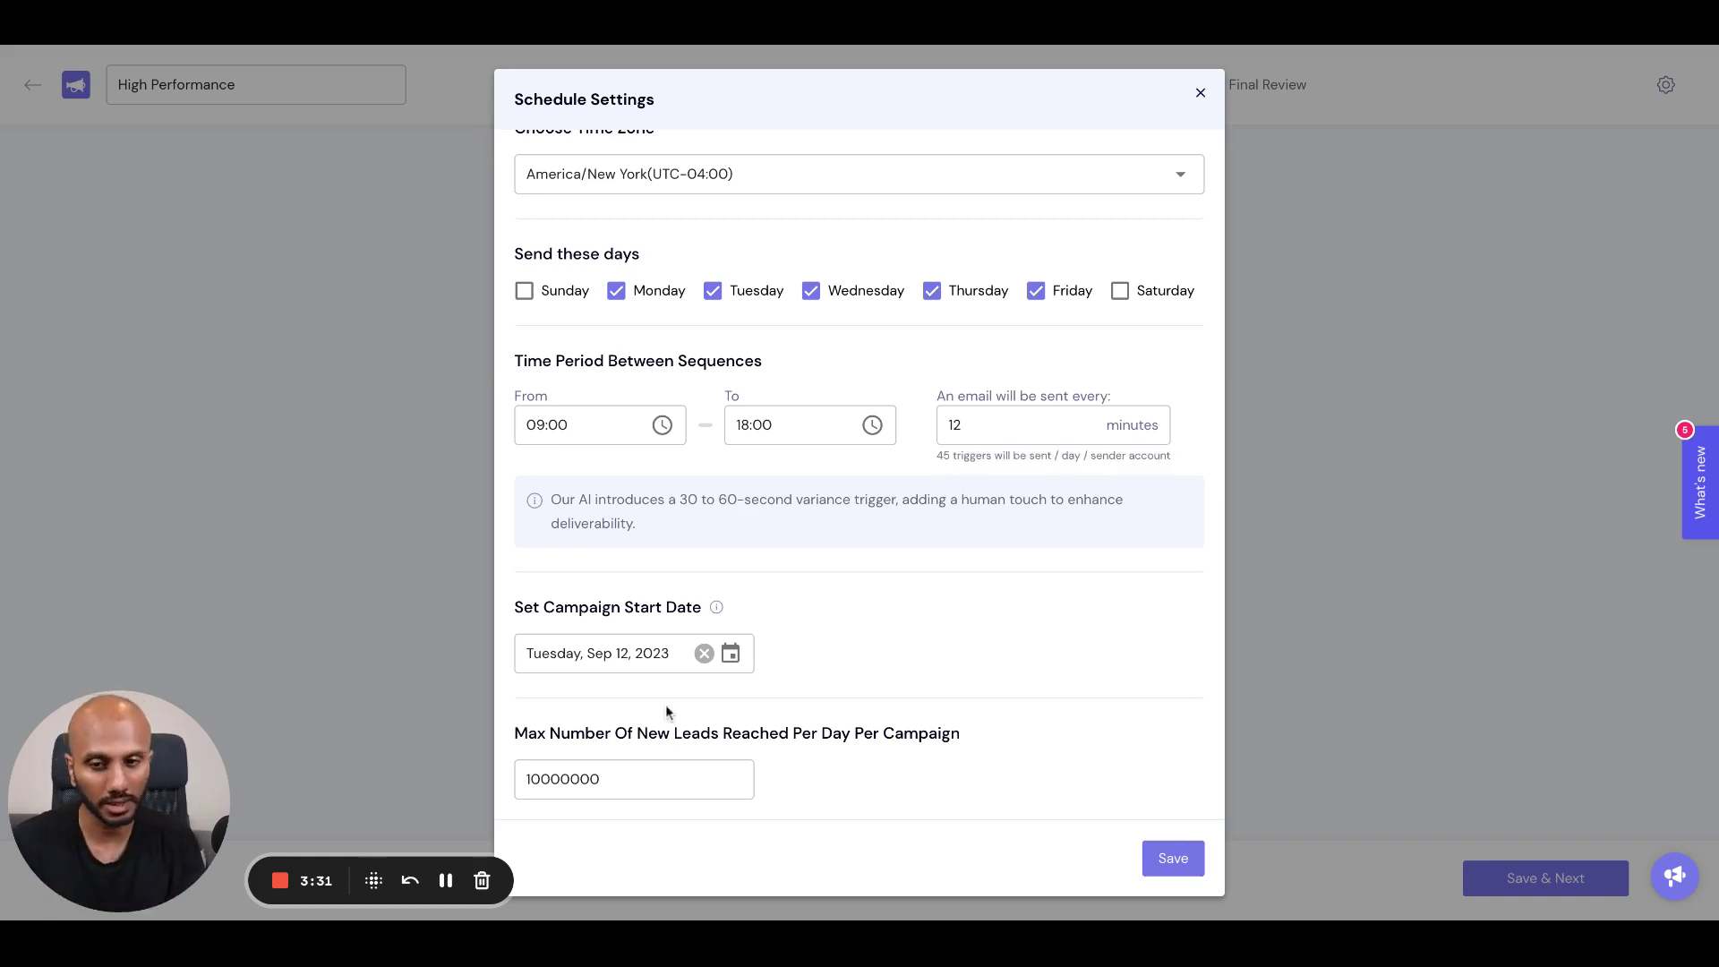
{"action": "left_click_drag", "start_coordinate": [629, 772], "coordinate": [559, 779]}
{"action": "key", "text": "BackSpace"}
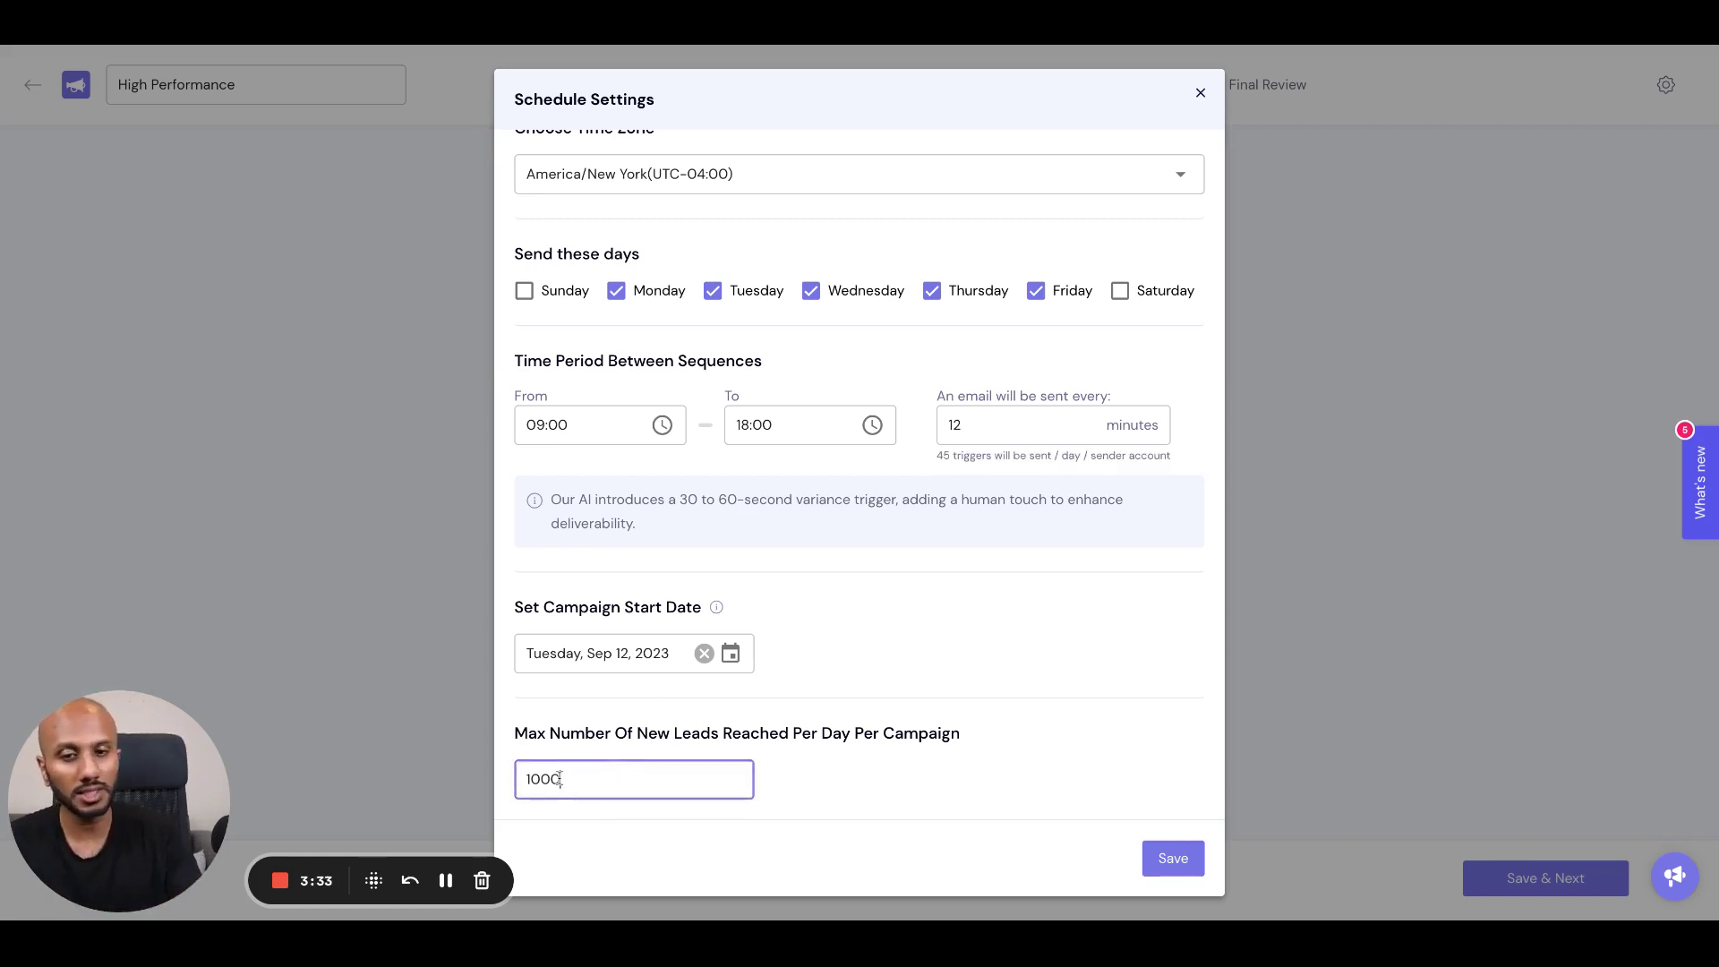